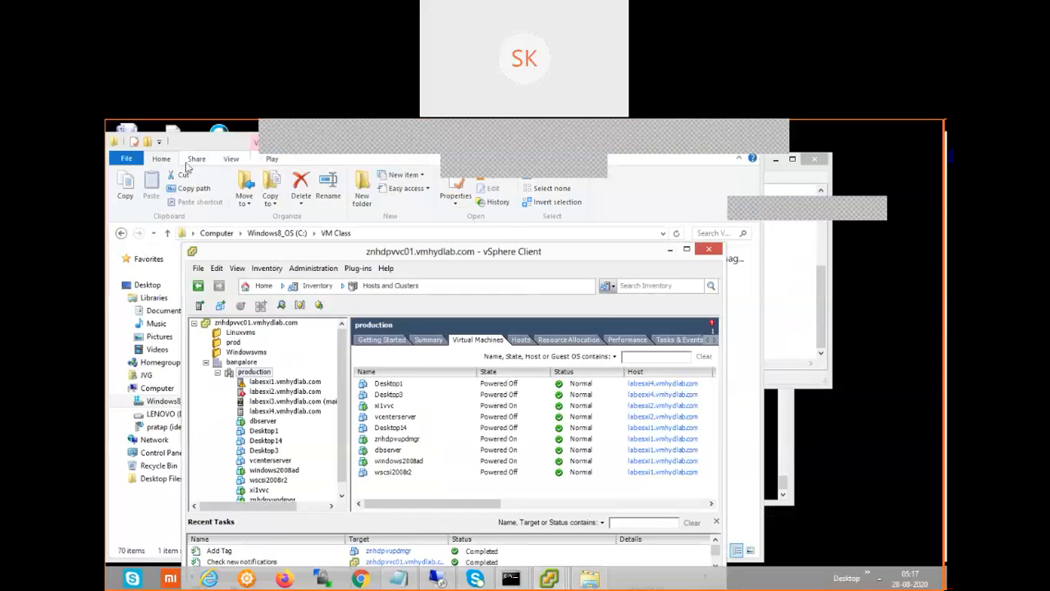
# Clear the VM Class folder and Notepad windows out of the way and maximize the vSphere Client window.
pyautogui.moveTo(215, 142); pyautogui.dragTo(174, 224)
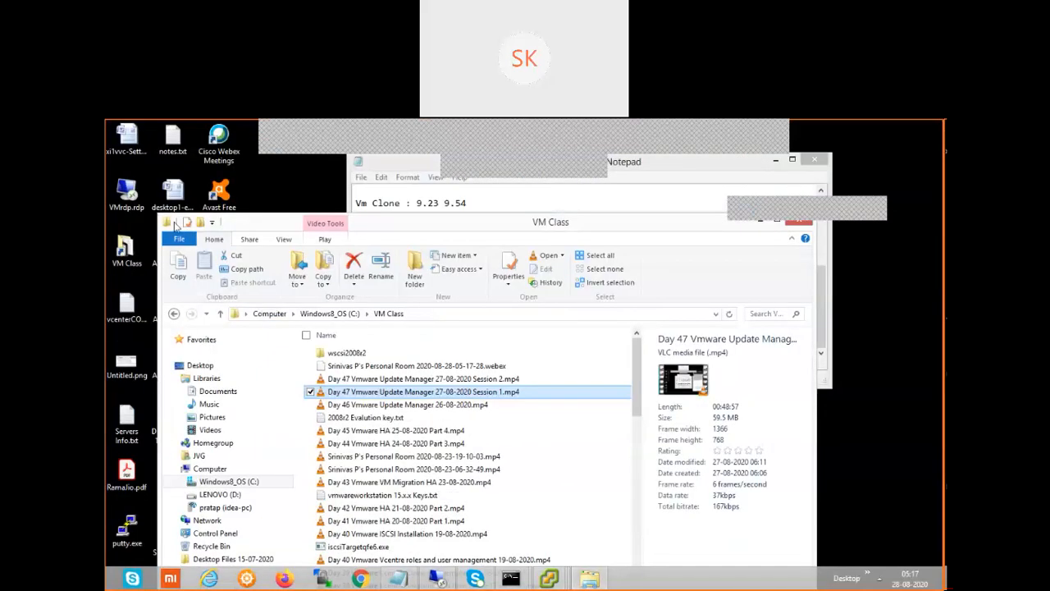
pyautogui.click(799, 221)
pyautogui.moveTo(576, 258); pyautogui.dragTo(551, 219)
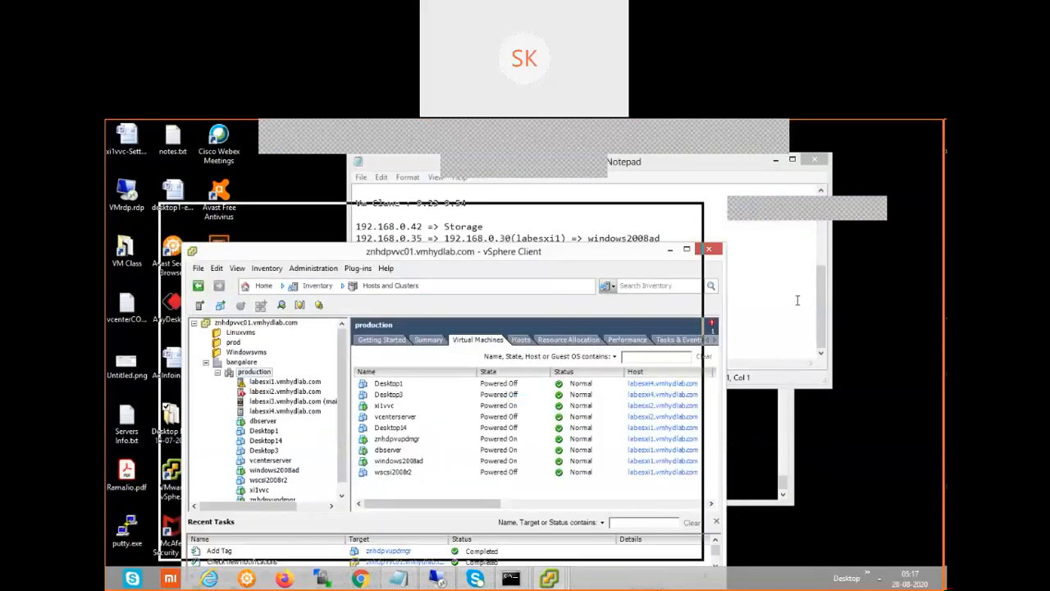
pyautogui.click(767, 472)
pyautogui.click(736, 303)
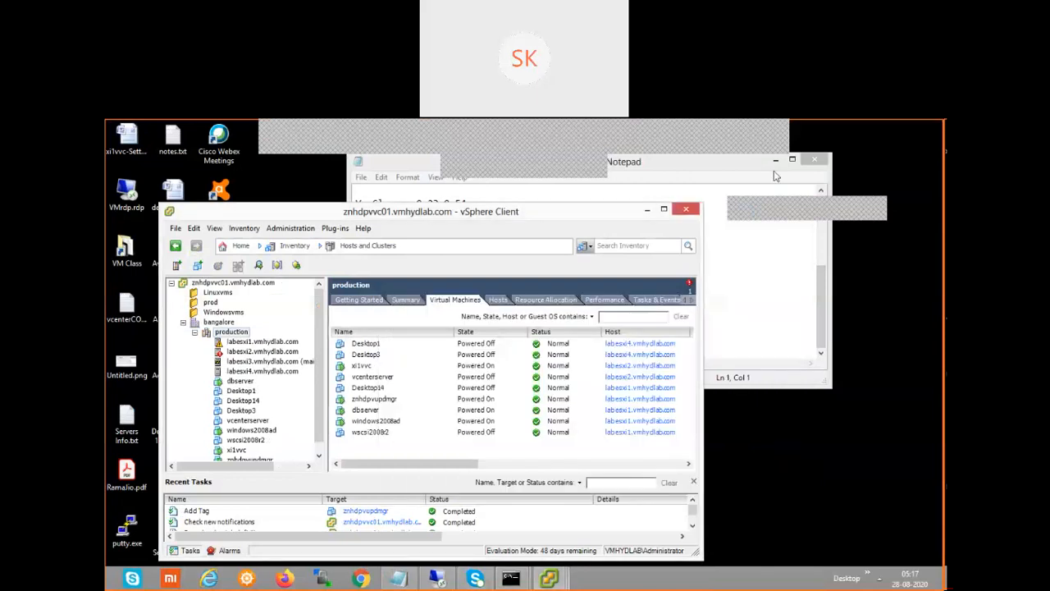
pyautogui.click(775, 161)
pyautogui.moveTo(797, 215); pyautogui.dragTo(853, 141)
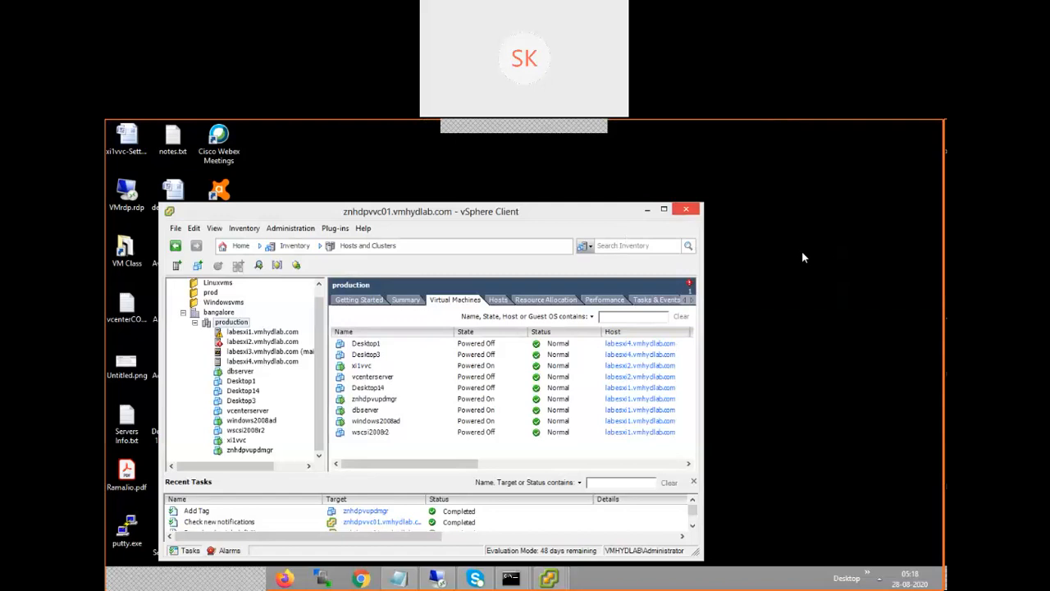
pyautogui.click(664, 210)
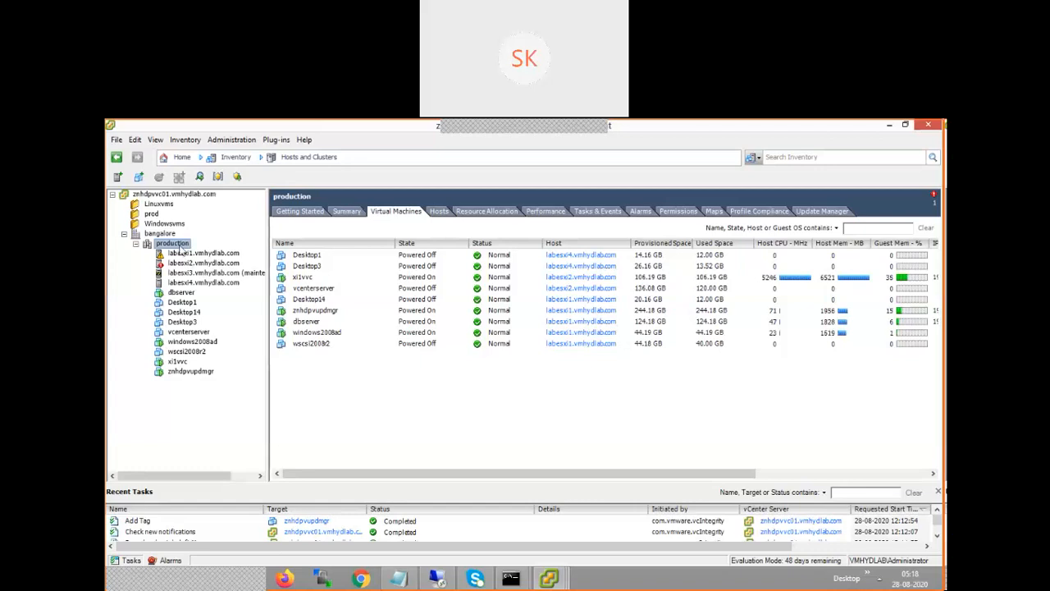
# Review the production cluster's resource allocation, checking the CPU shares entry for the dbserver virtual machine.
pyautogui.rightClick(179, 249)
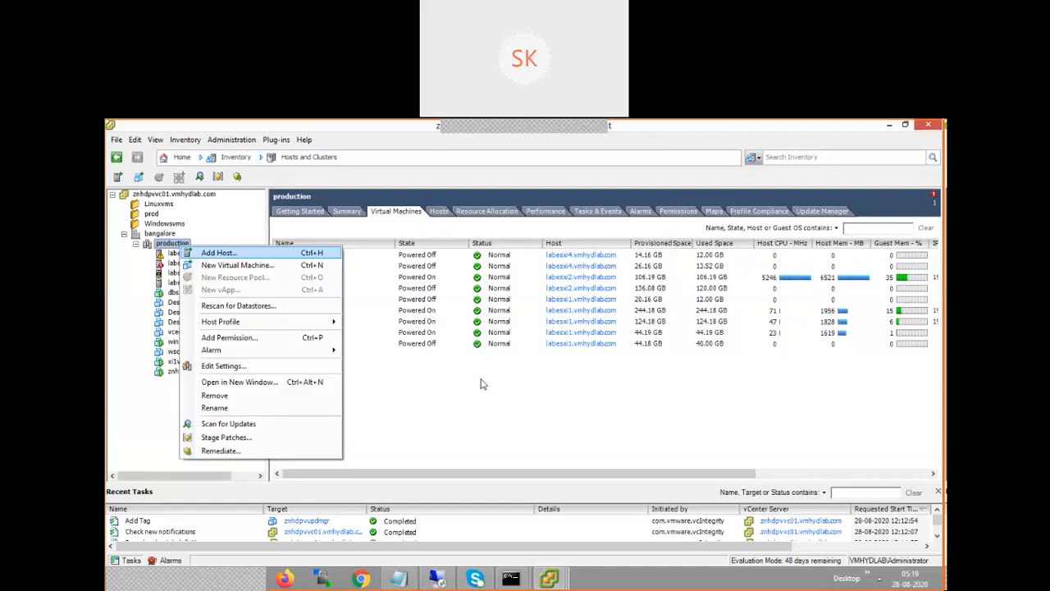
pyautogui.click(490, 215)
pyautogui.click(490, 212)
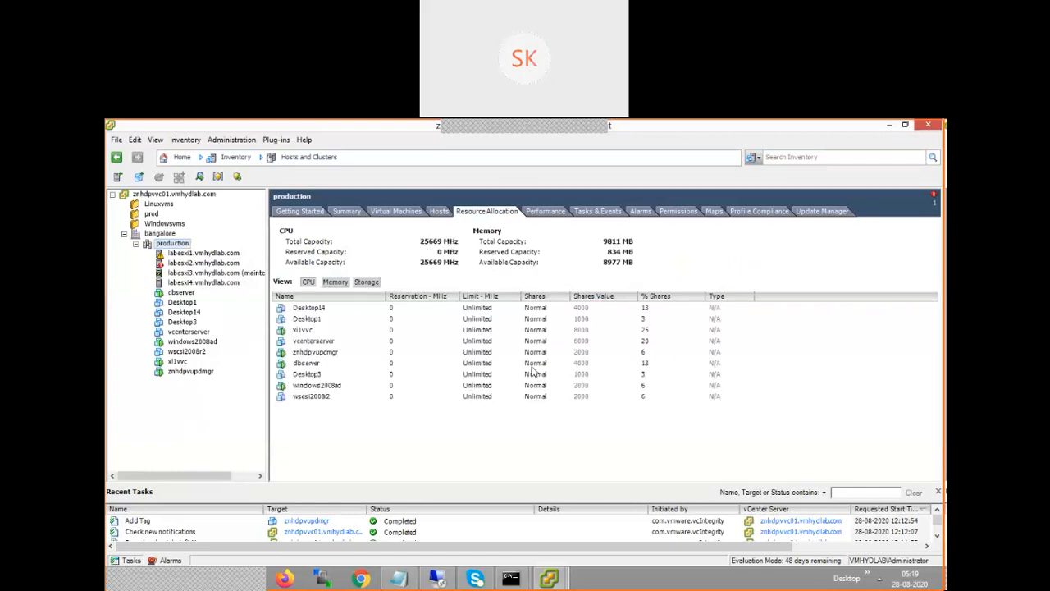
pyautogui.click(532, 365)
pyautogui.click(564, 435)
pyautogui.click(306, 364)
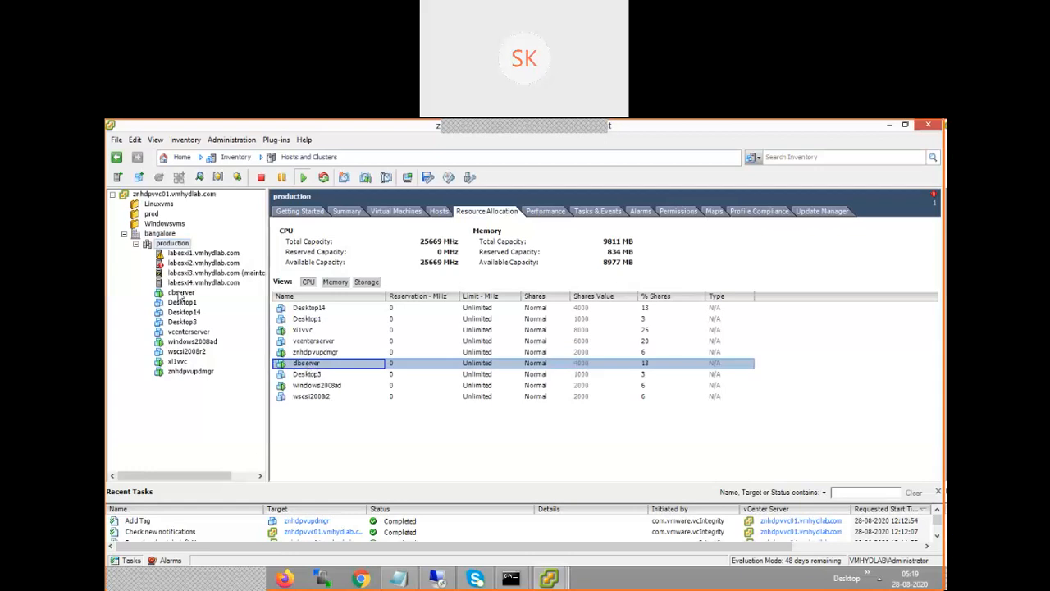
# Open the dbserver virtual machine's settings and examine its CPU shares options, reservation and limit.
pyautogui.click(180, 293)
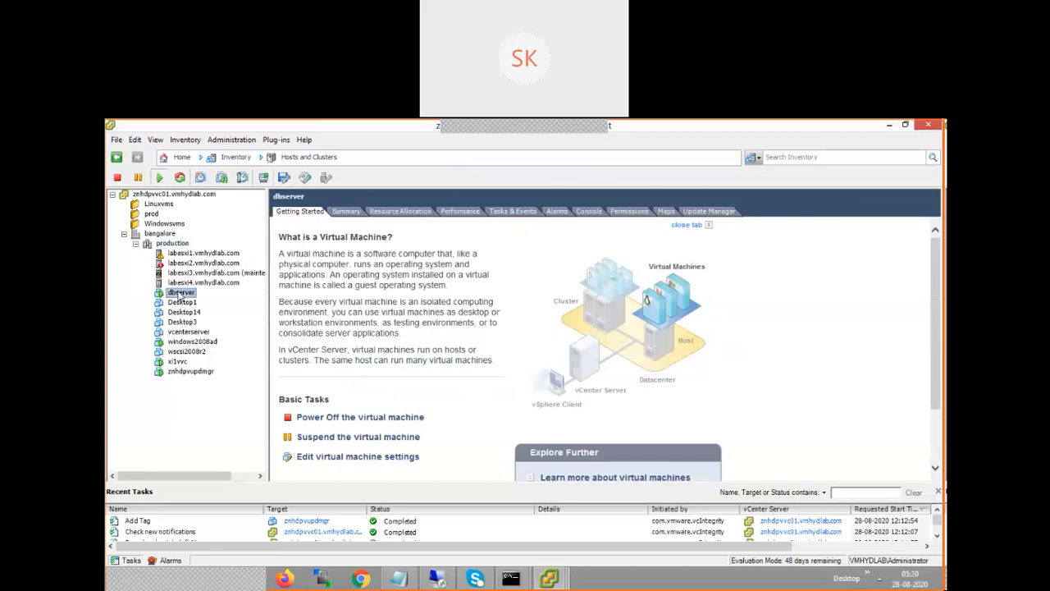
pyautogui.rightClick(179, 293)
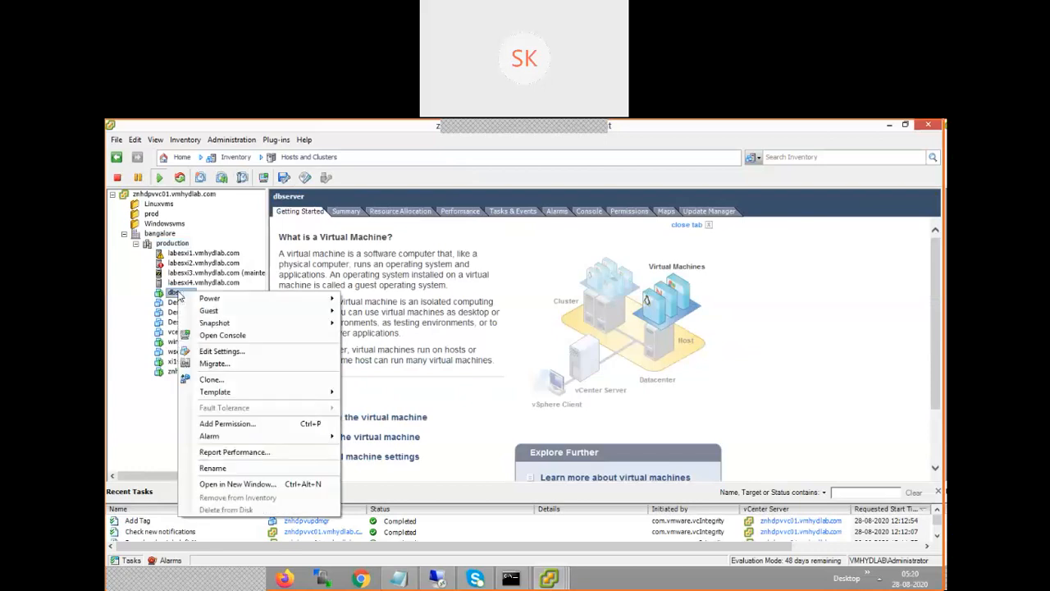
pyautogui.click(239, 351)
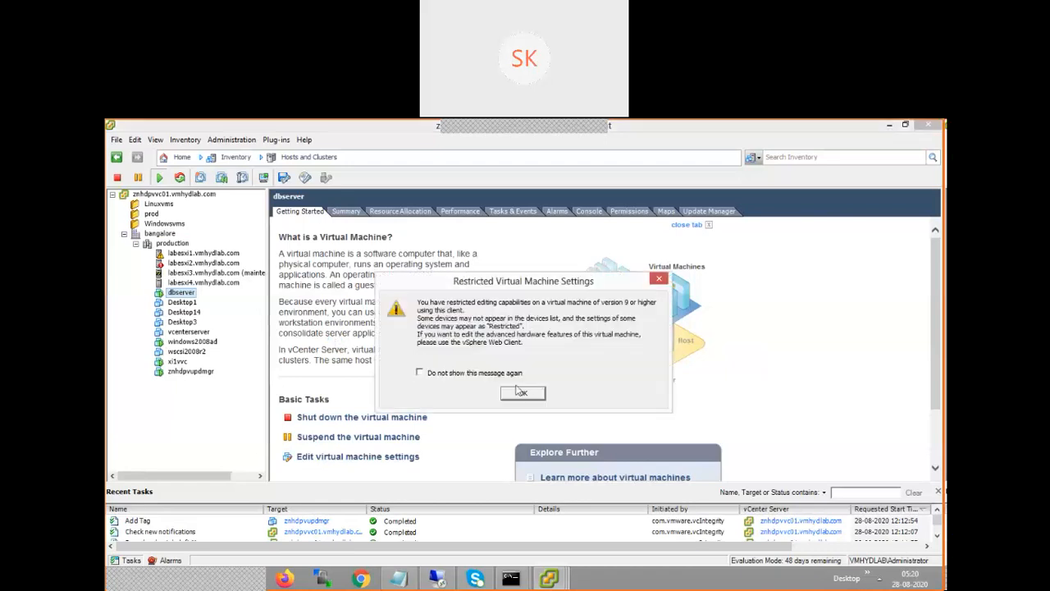
pyautogui.click(528, 394)
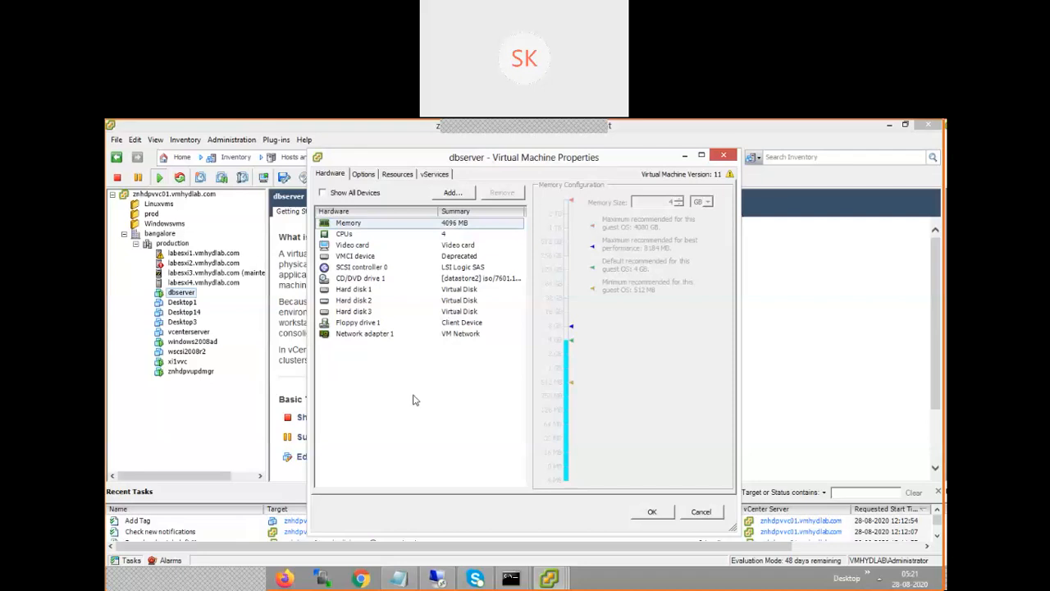
pyautogui.click(400, 175)
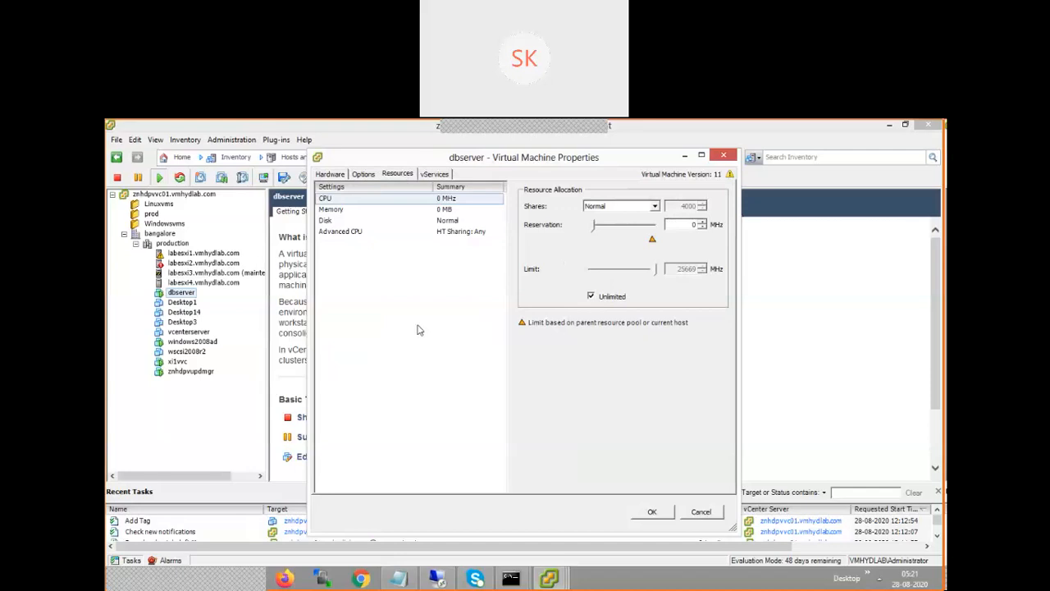
pyautogui.click(655, 206)
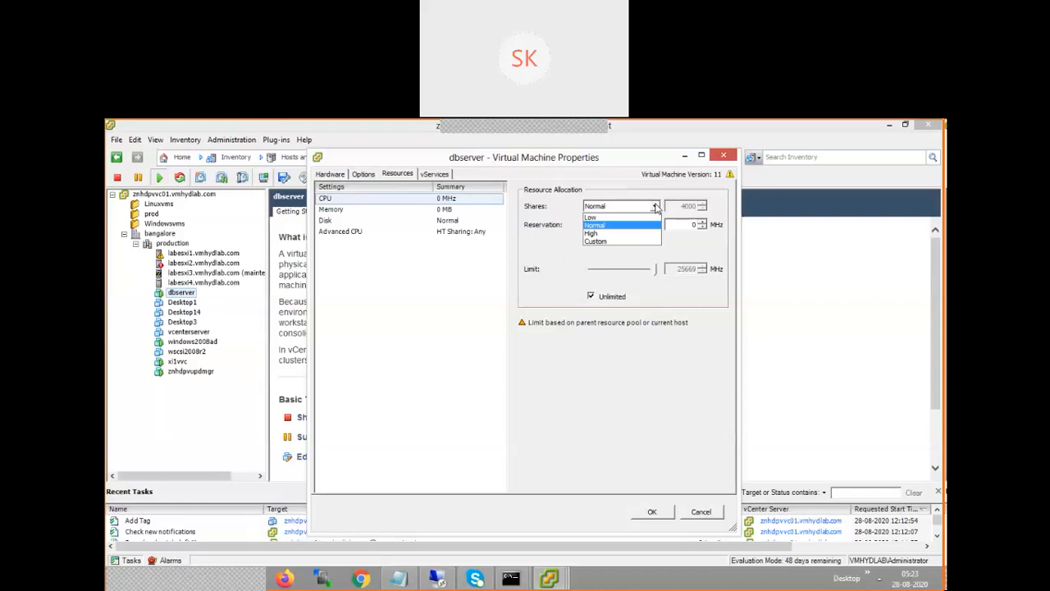
pyautogui.click(560, 265)
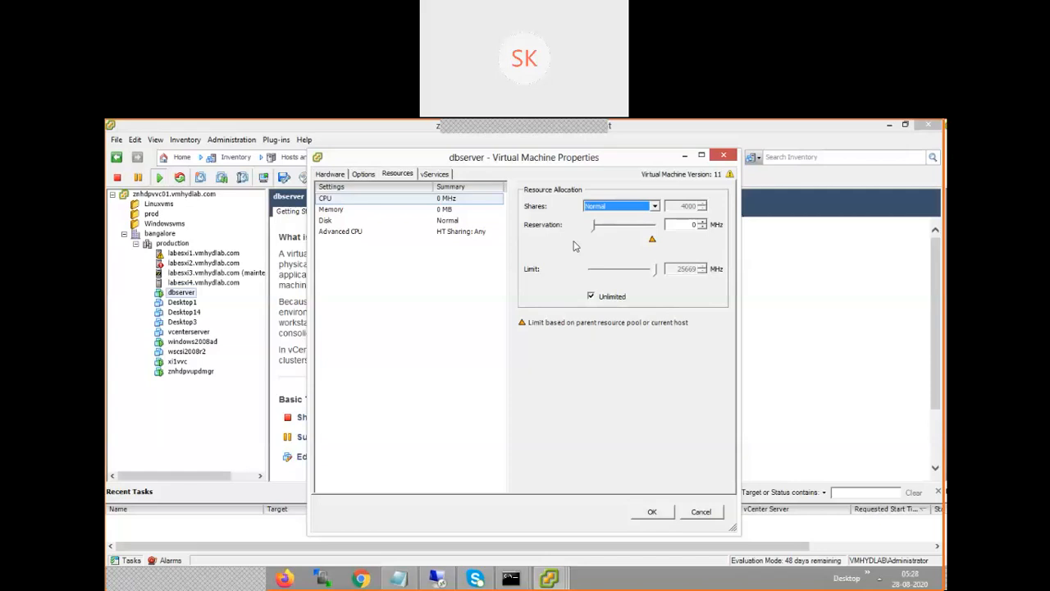
# Examine dbserver's memory shares options, reservation and limit, and close its properties without saving.
pyautogui.click(334, 212)
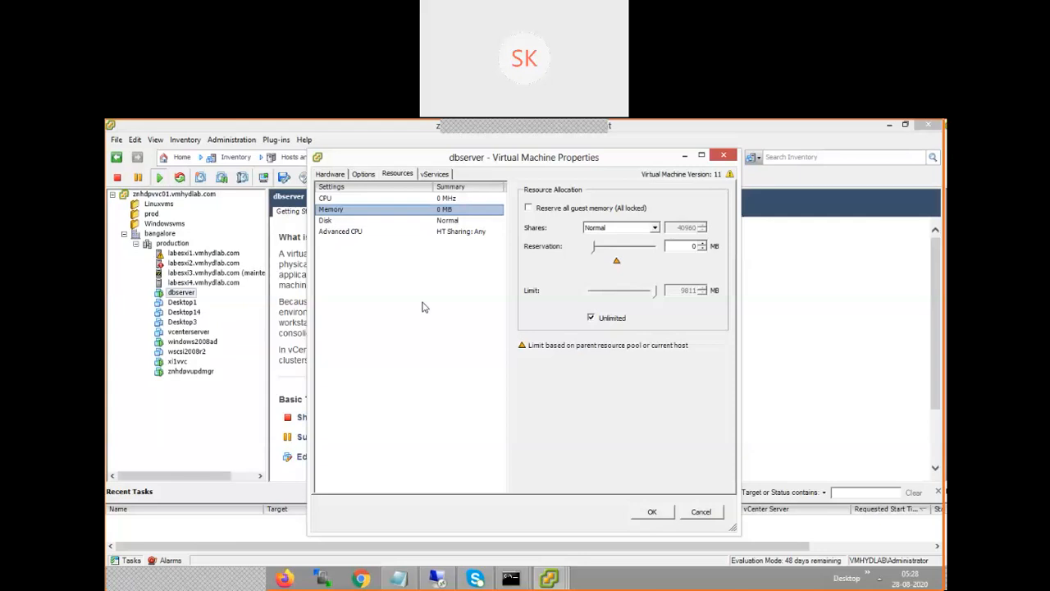
pyautogui.click(655, 230)
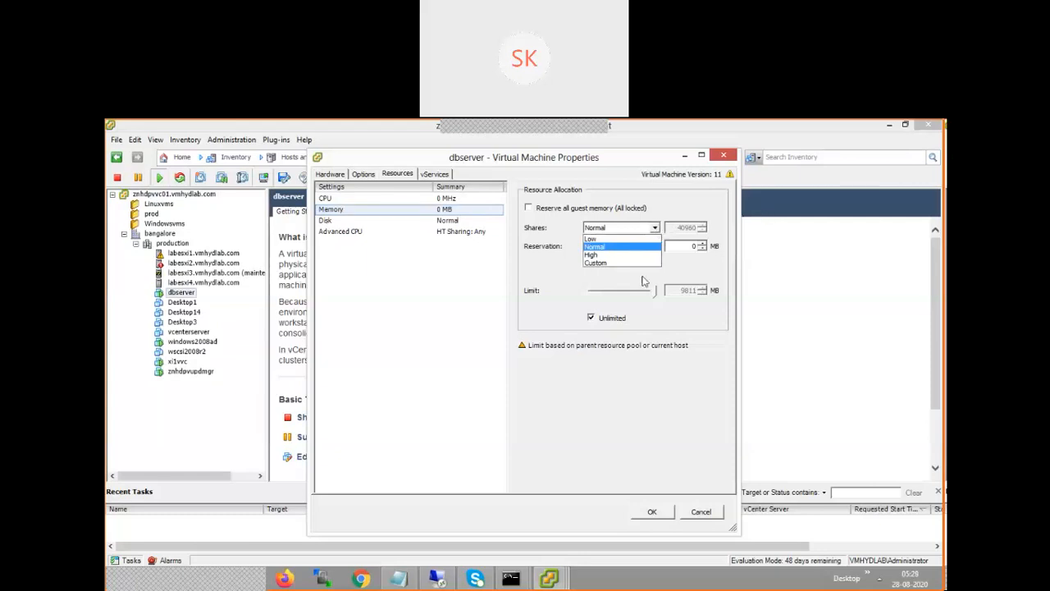
pyautogui.click(566, 284)
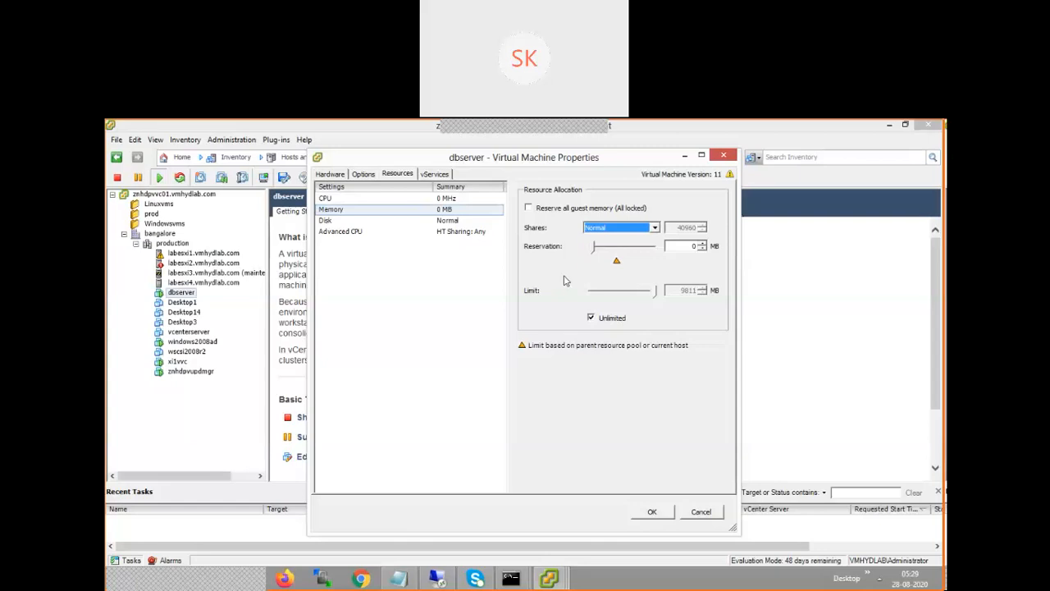
pyautogui.click(703, 513)
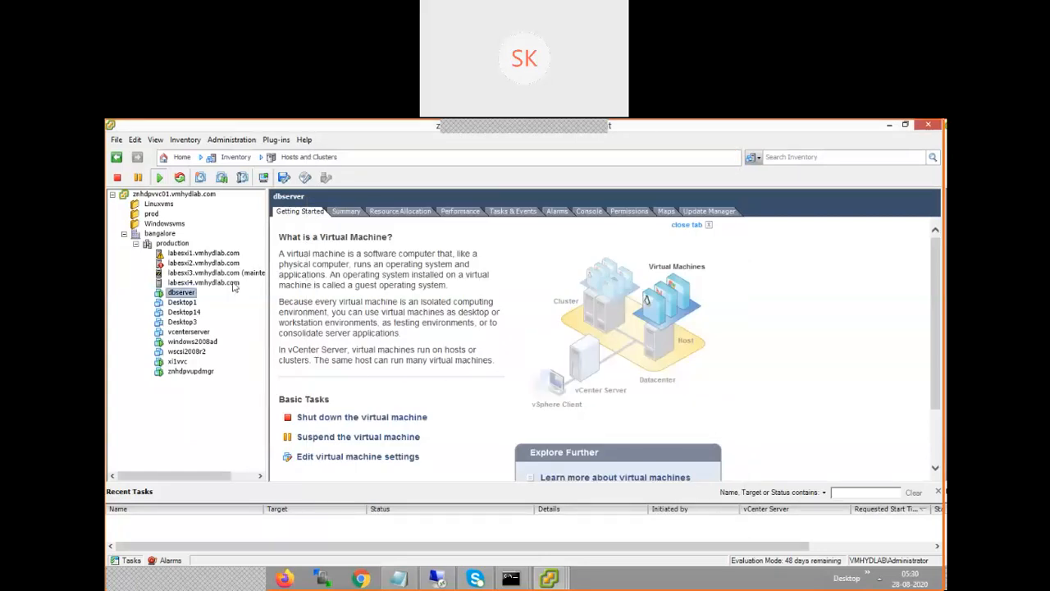
# Turn on vSphere HA and vSphere DRS in the production cluster's settings.
pyautogui.rightClick(181, 245)
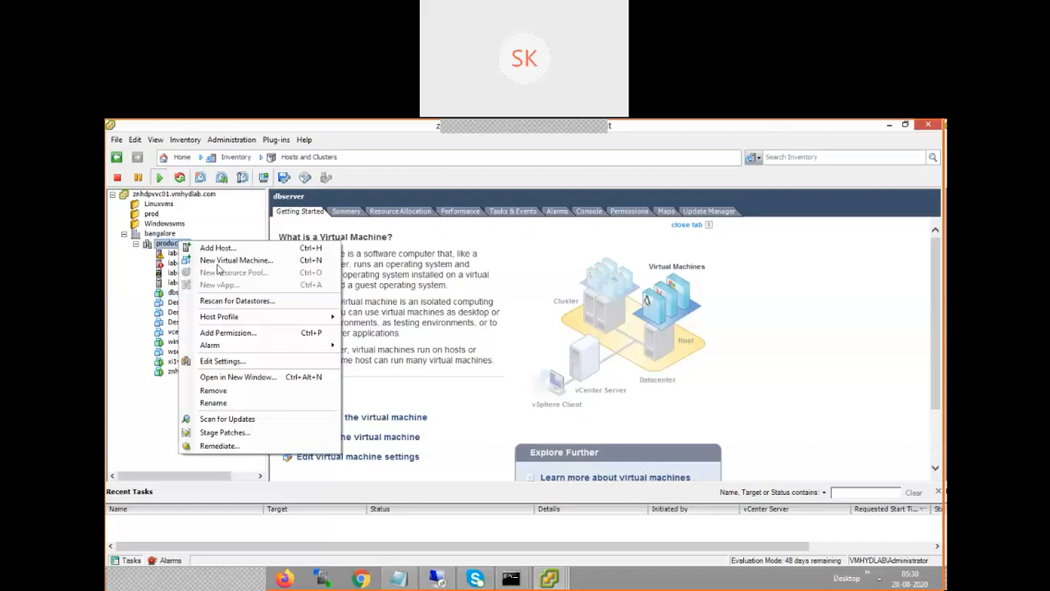
pyautogui.click(259, 364)
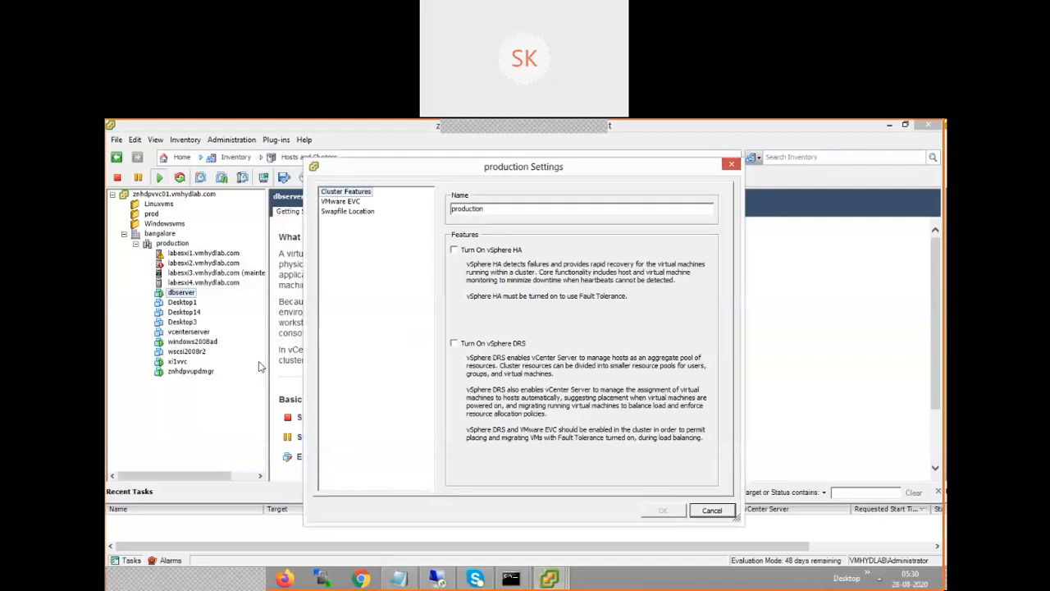
pyautogui.click(469, 254)
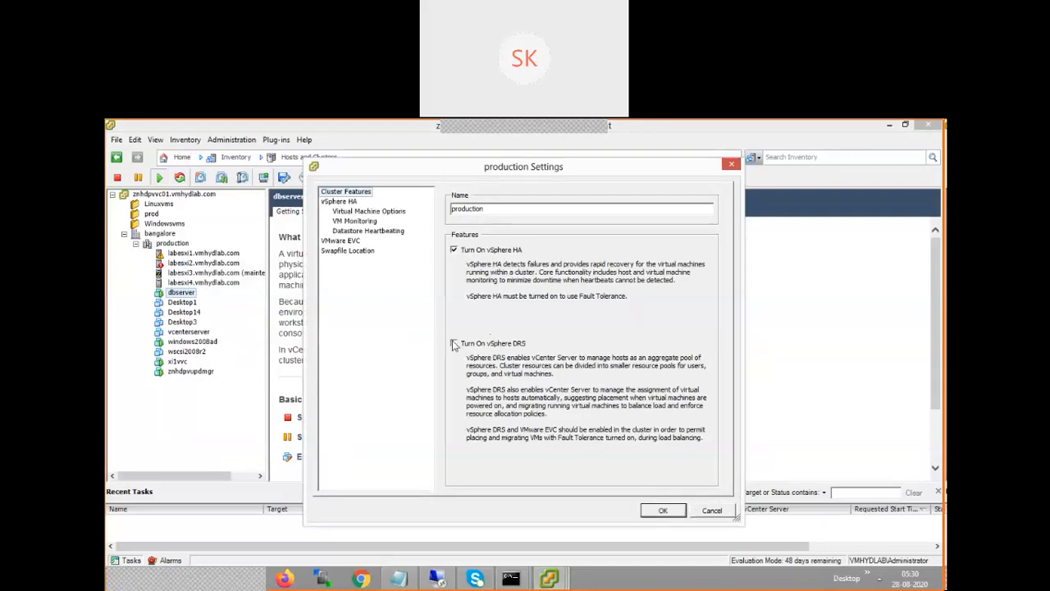
pyautogui.click(453, 343)
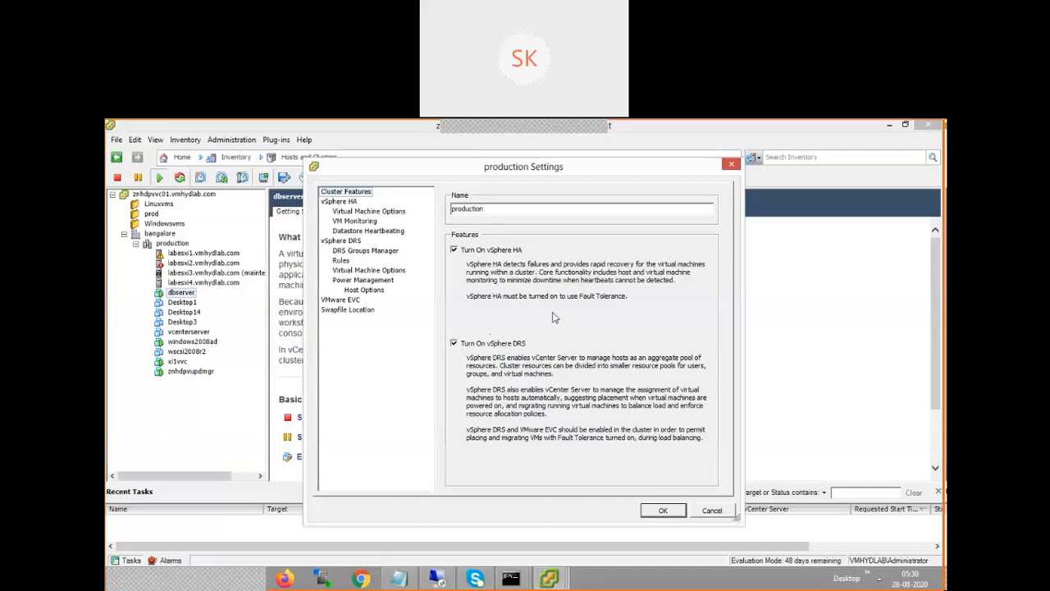
# Disable vSphere HA admission control so VM power-on operations may violate availability constraints, and apply the cluster settings.
pyautogui.click(346, 203)
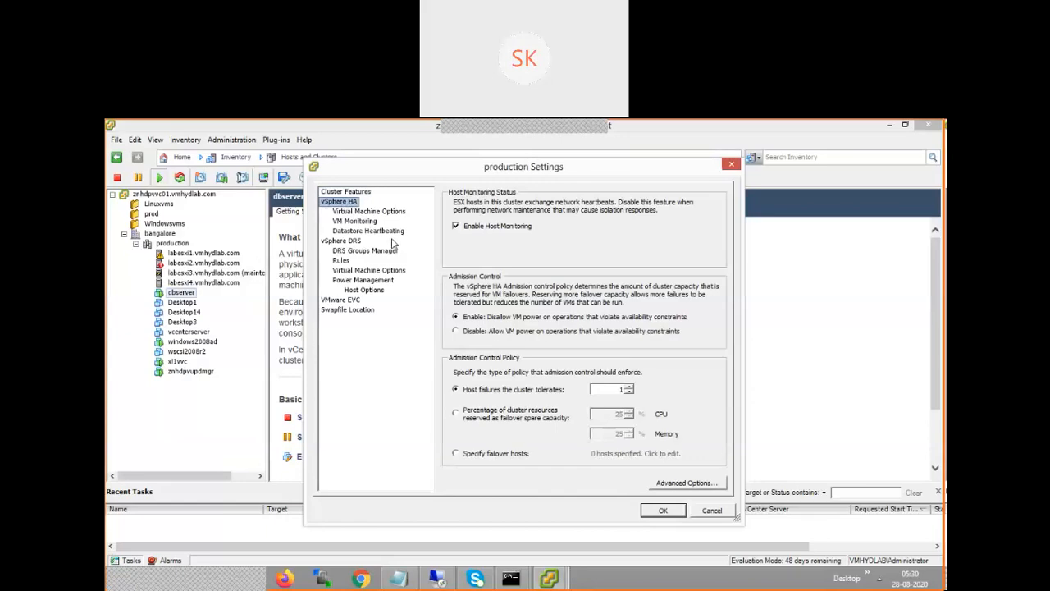
pyautogui.click(470, 331)
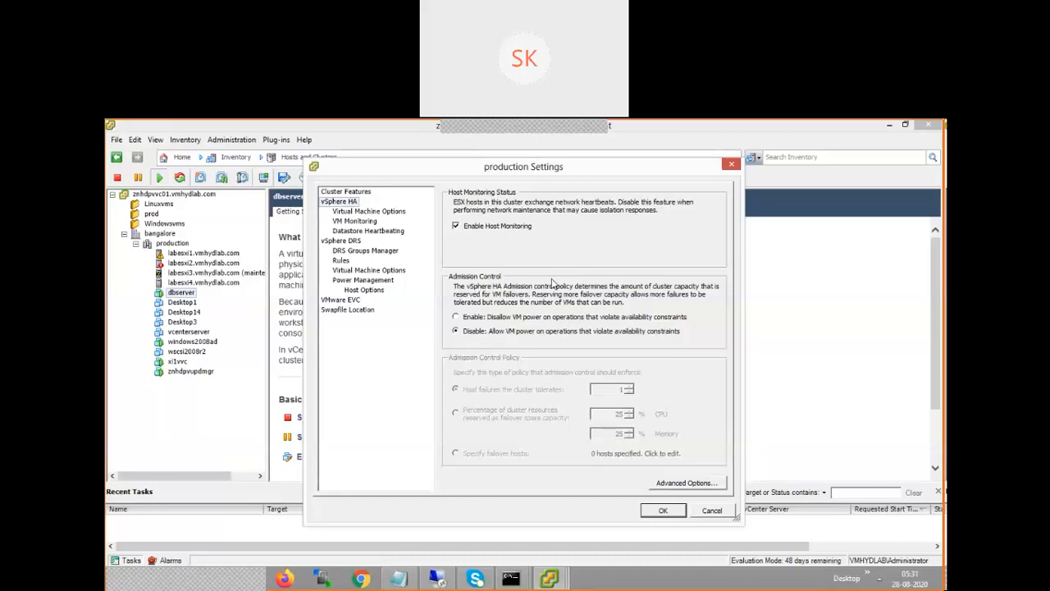
pyautogui.click(655, 483)
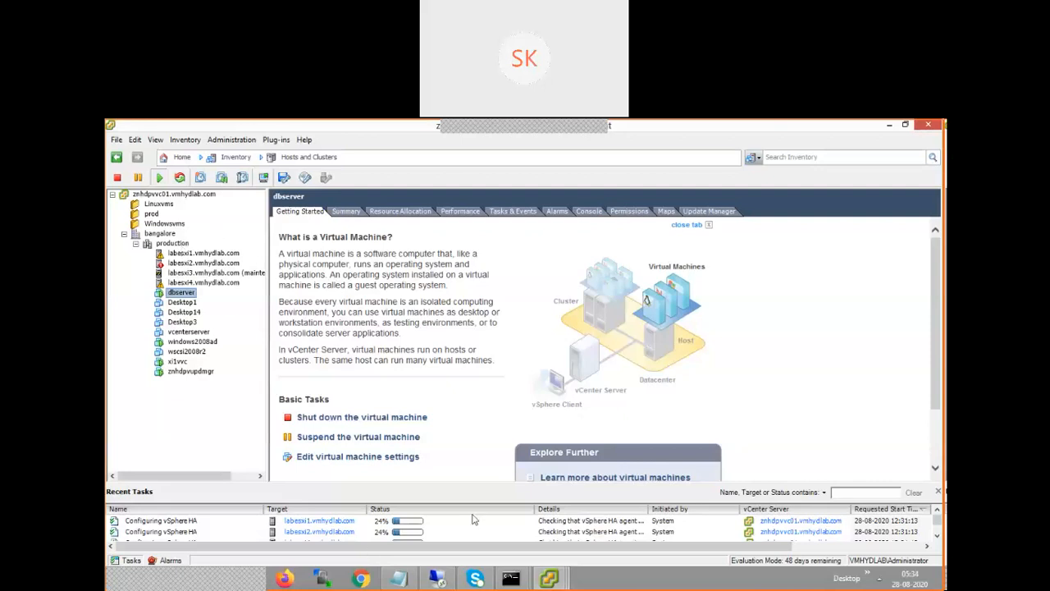
# Monitor the recent tasks for the progress of the vSphere HA configuration on each host and the cluster reconfiguration.
pyautogui.click(938, 539)
pyautogui.click(938, 538)
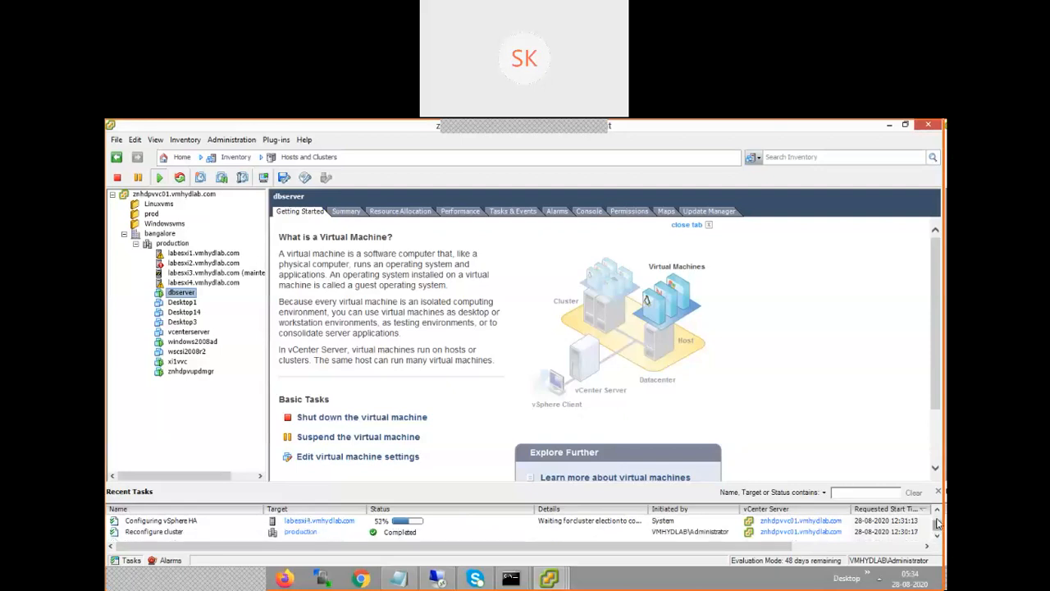
pyautogui.click(938, 510)
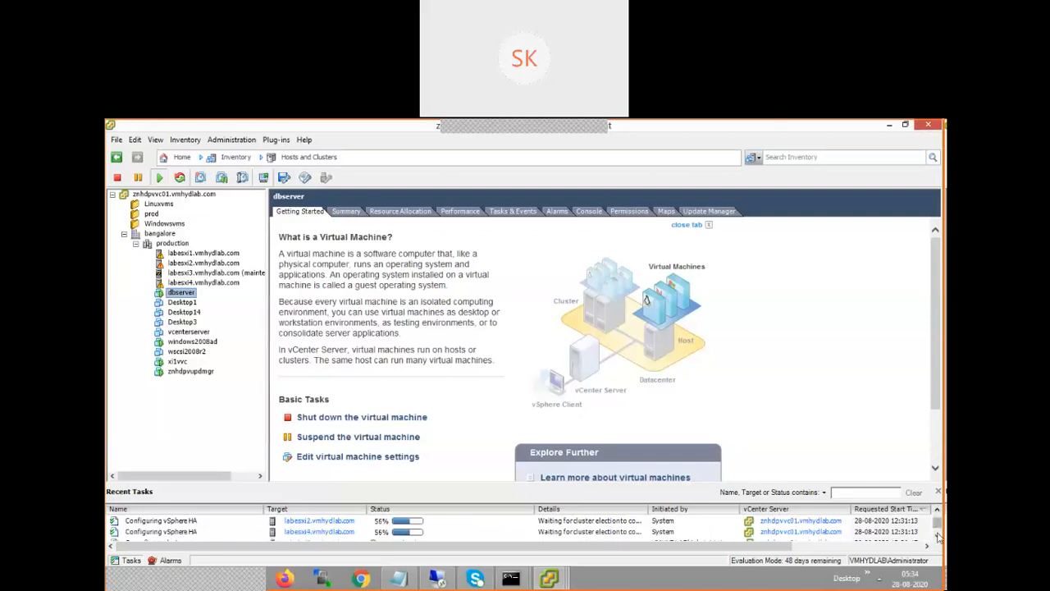
pyautogui.click(938, 538)
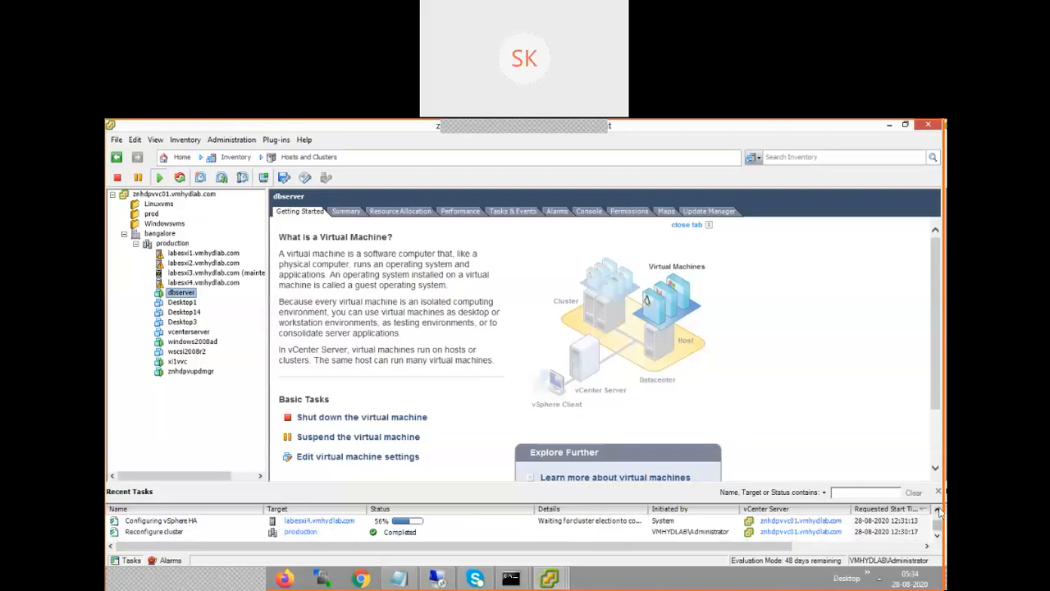
pyautogui.click(938, 511)
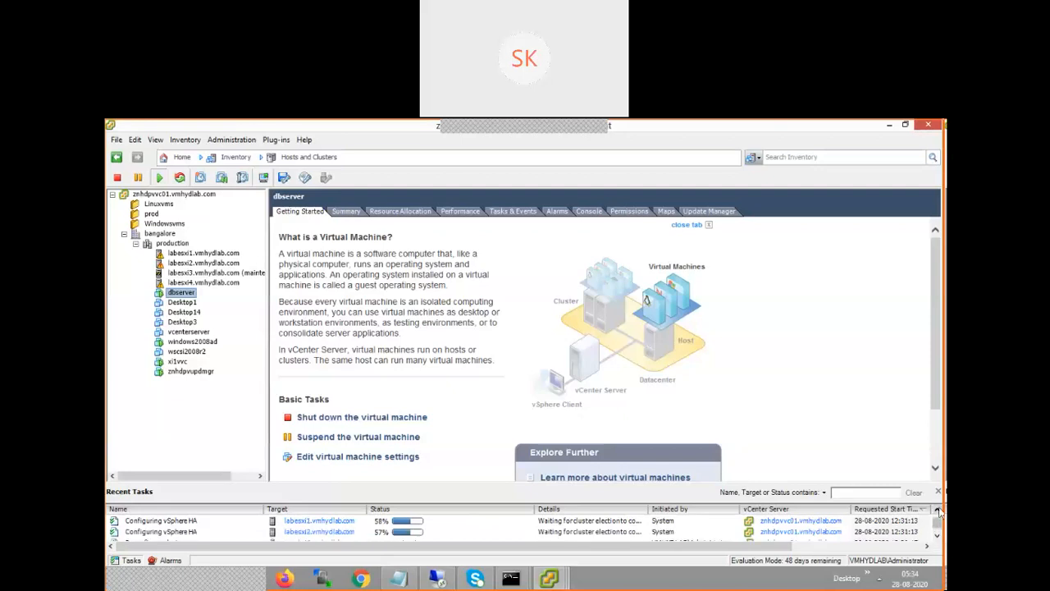
pyautogui.click(939, 512)
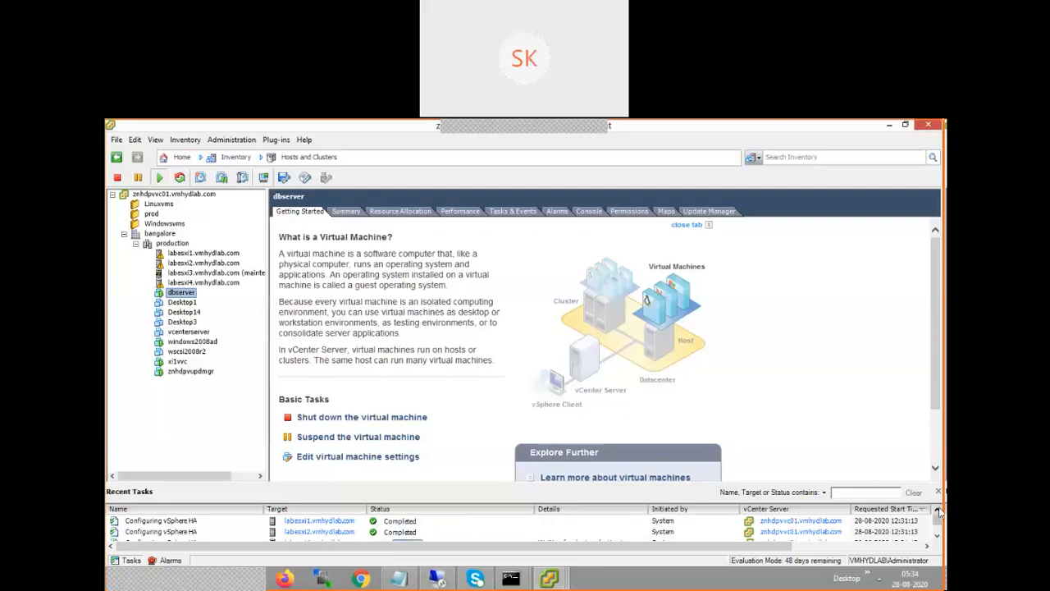
pyautogui.click(937, 535)
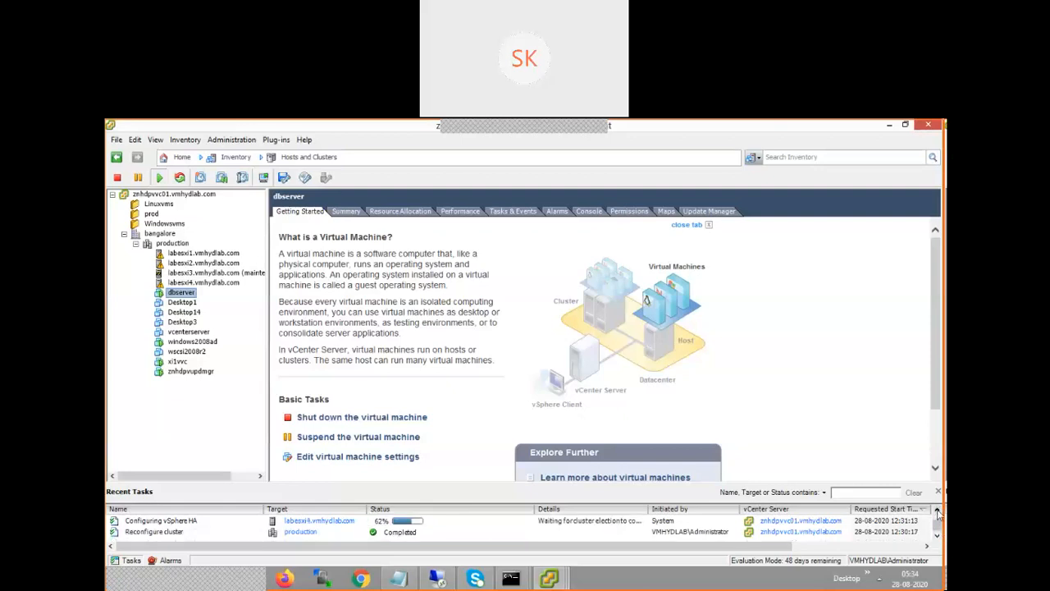
pyautogui.click(937, 535)
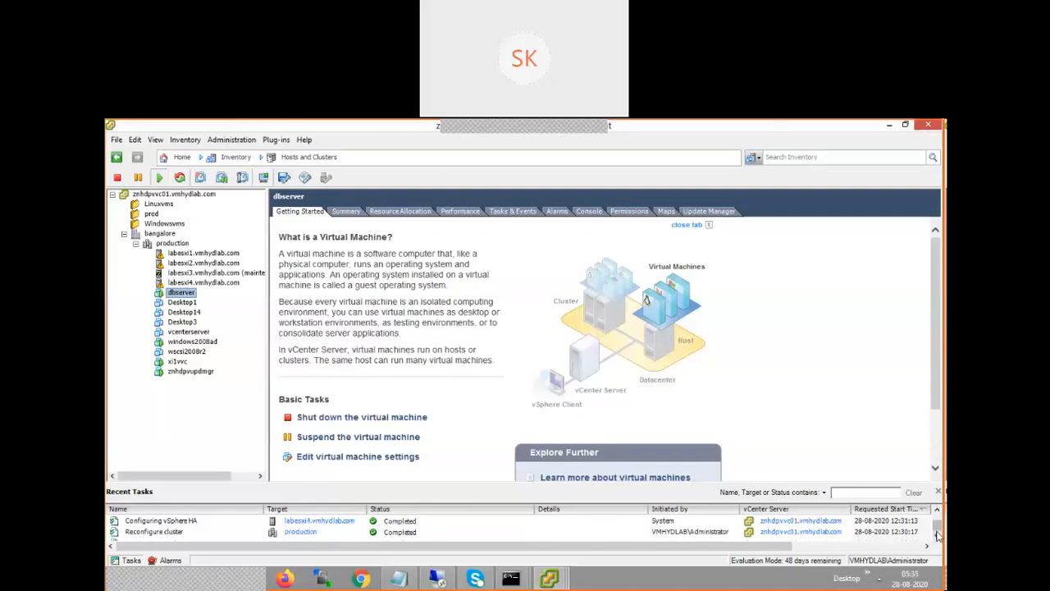
pyautogui.click(937, 510)
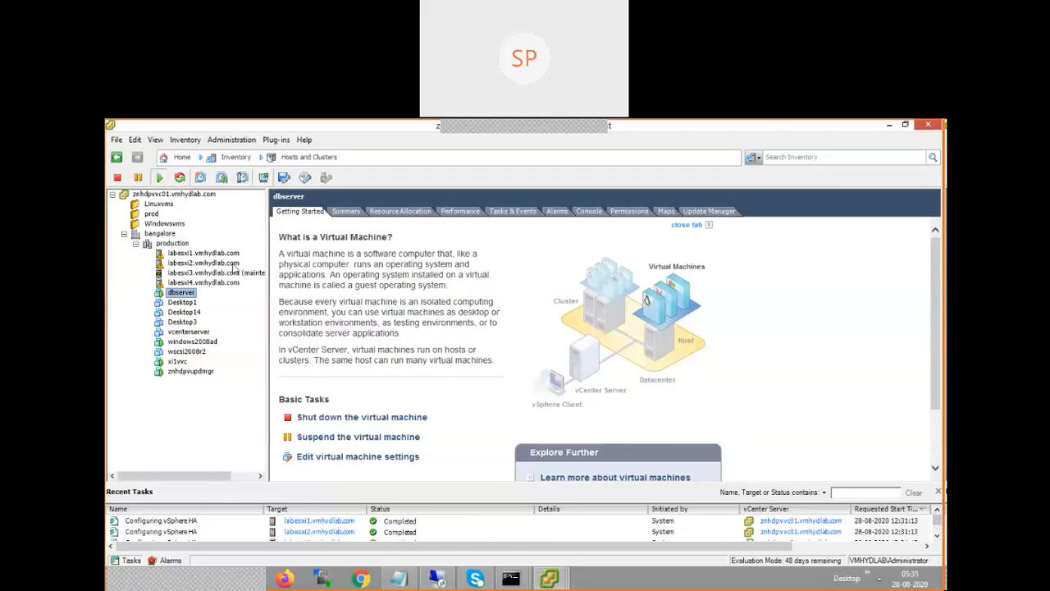
# Check the vSphere HA state in the summaries of hosts labesxi1 and labesxi2.
pyautogui.click(212, 253)
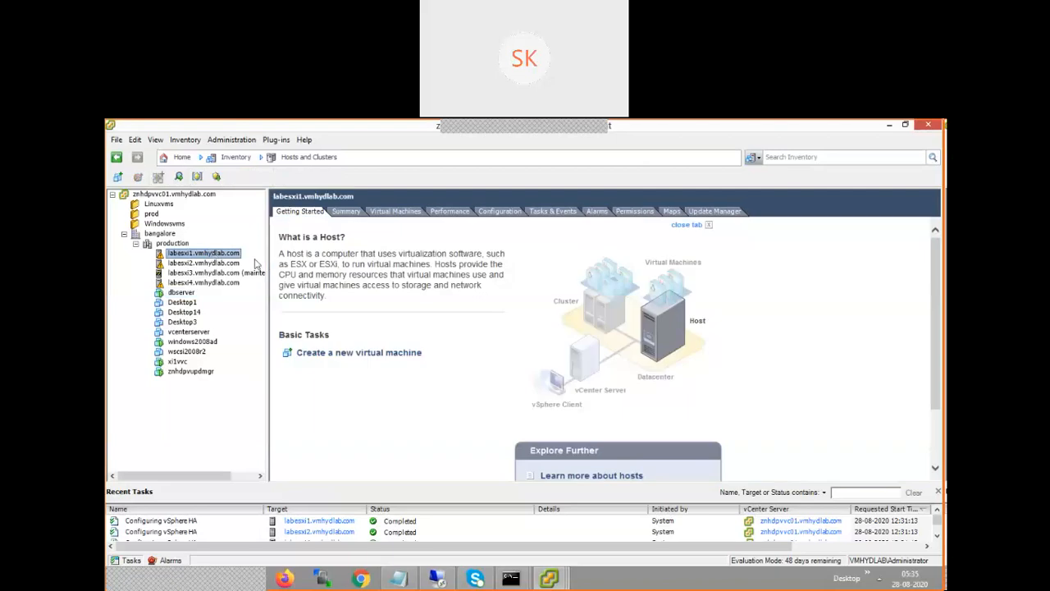
pyautogui.click(346, 212)
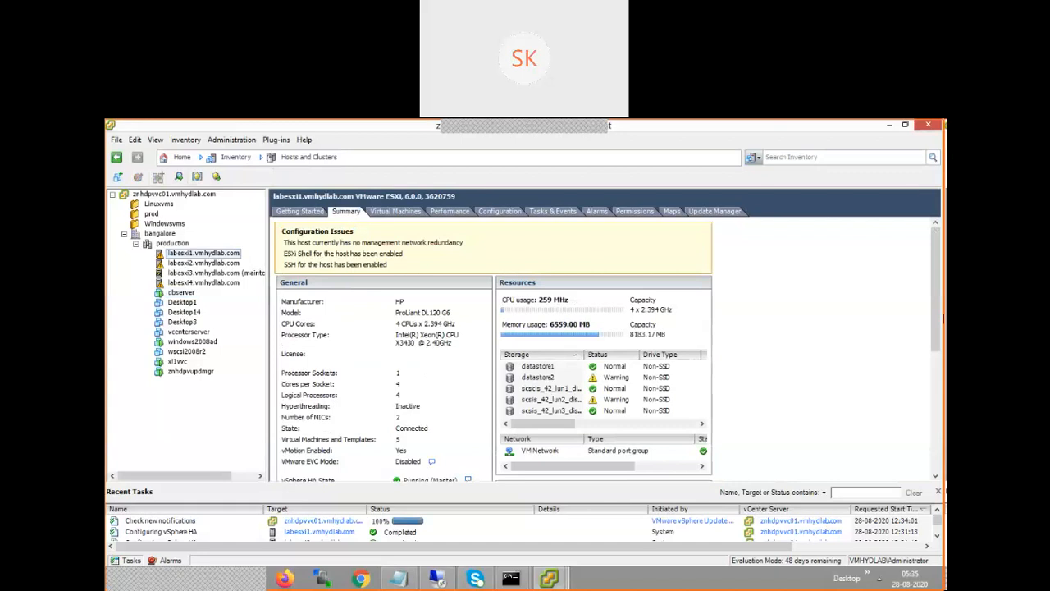
pyautogui.moveTo(938, 263); pyautogui.dragTo(942, 296)
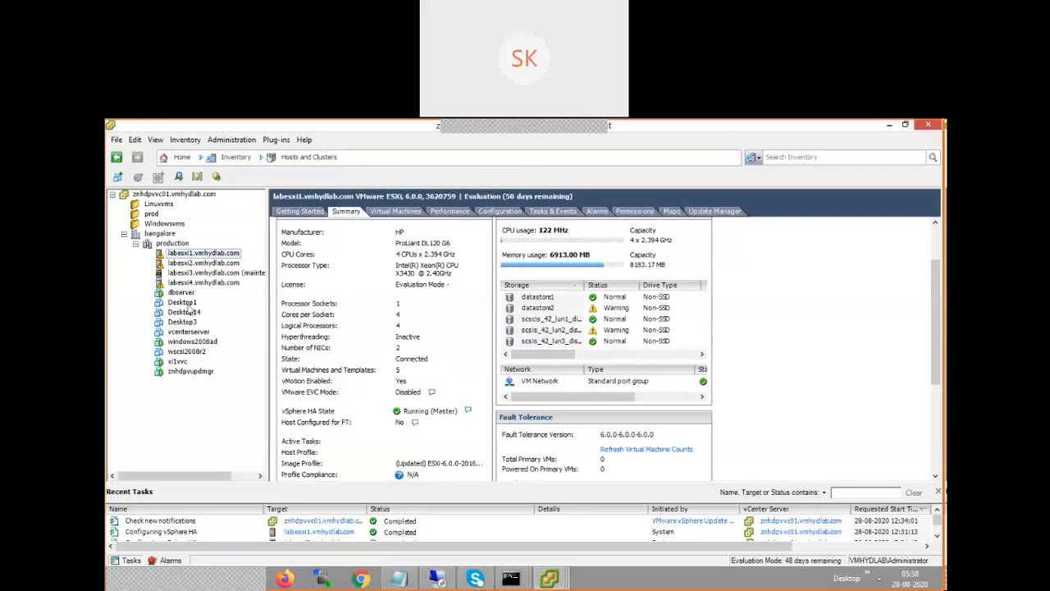
pyautogui.click(215, 264)
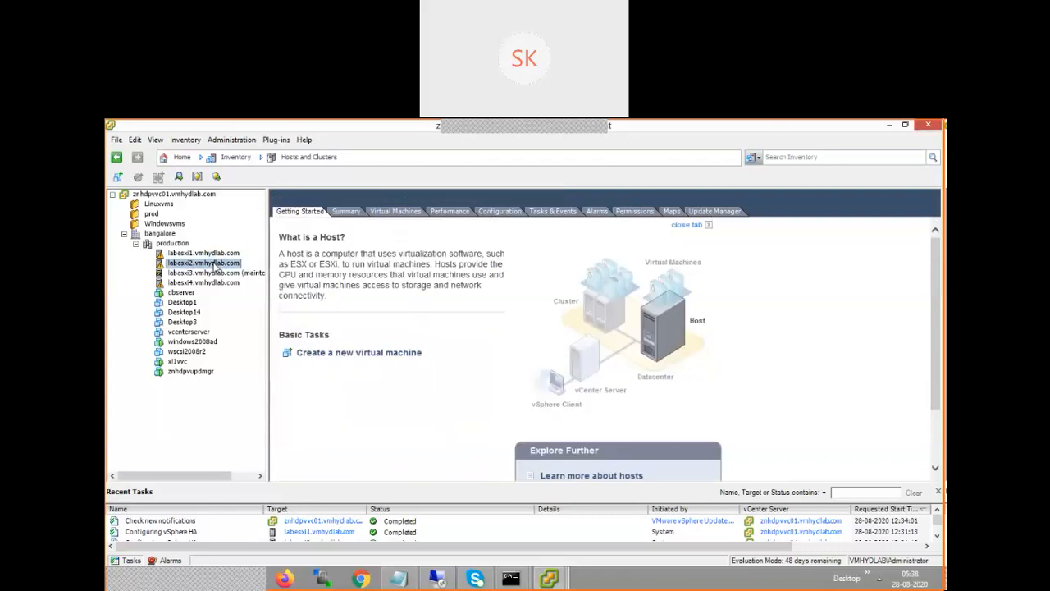
pyautogui.click(351, 213)
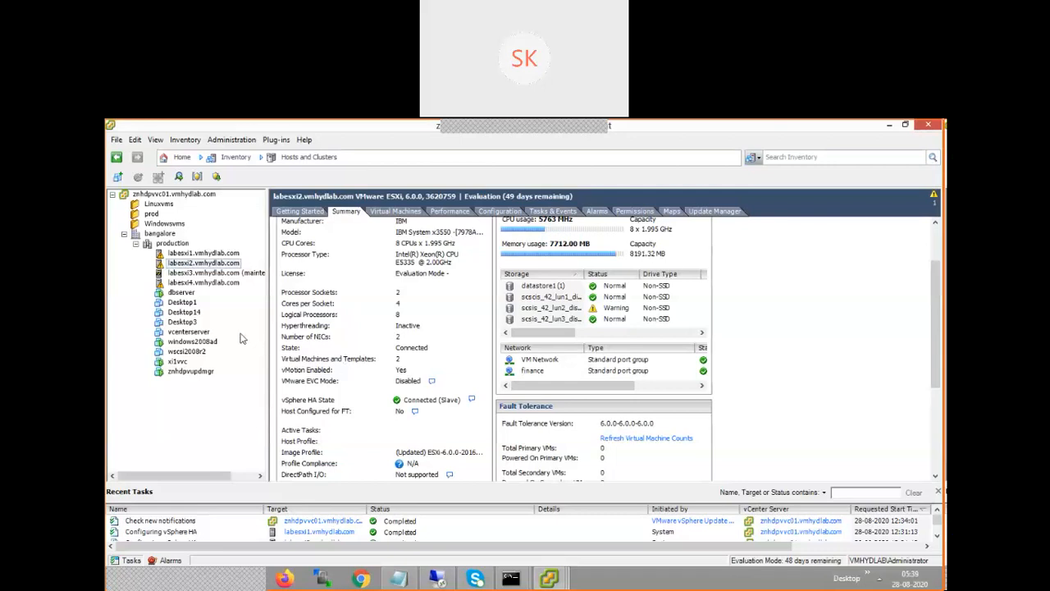
# Start a new resource pool in the production cluster and name it prod.
pyautogui.click(171, 243)
pyautogui.rightClick(172, 245)
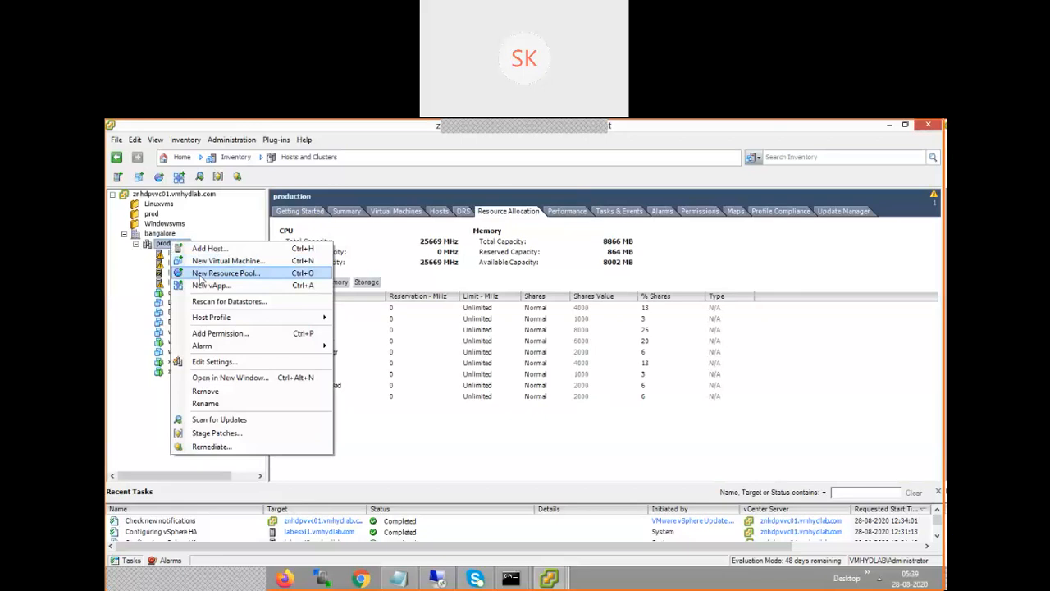
pyautogui.press('Escape')
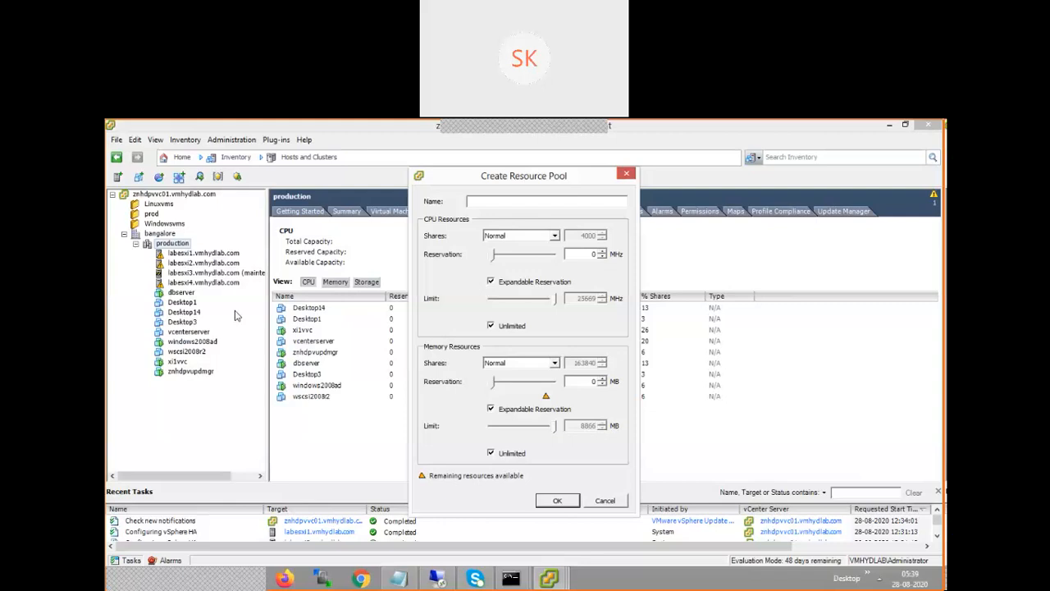
pyautogui.write('p')
pyautogui.click(528, 235)
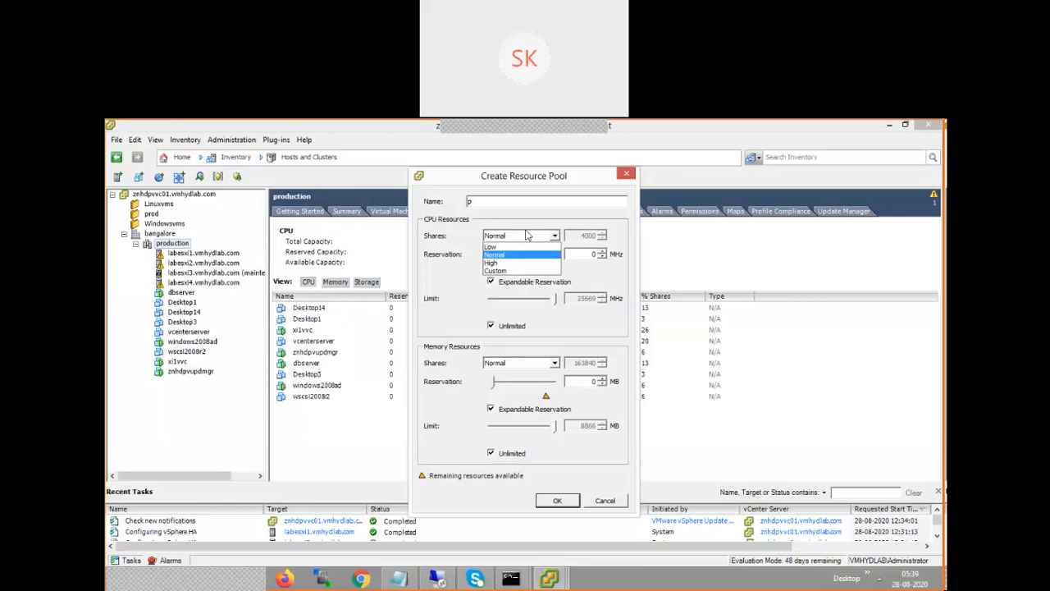
pyautogui.click(500, 210)
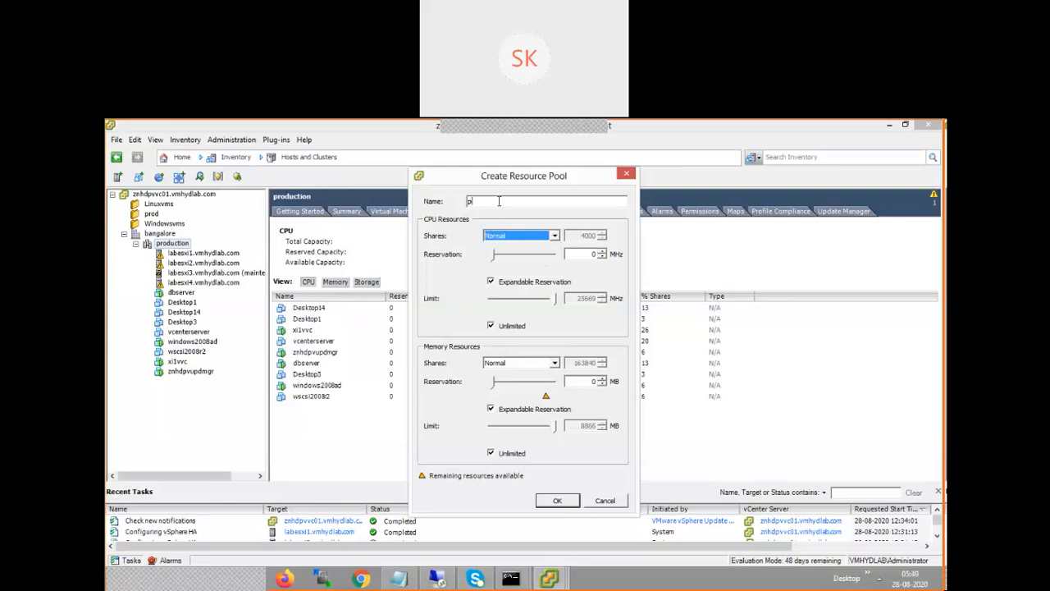
pyautogui.doubleClick(497, 201)
pyautogui.write('prod')
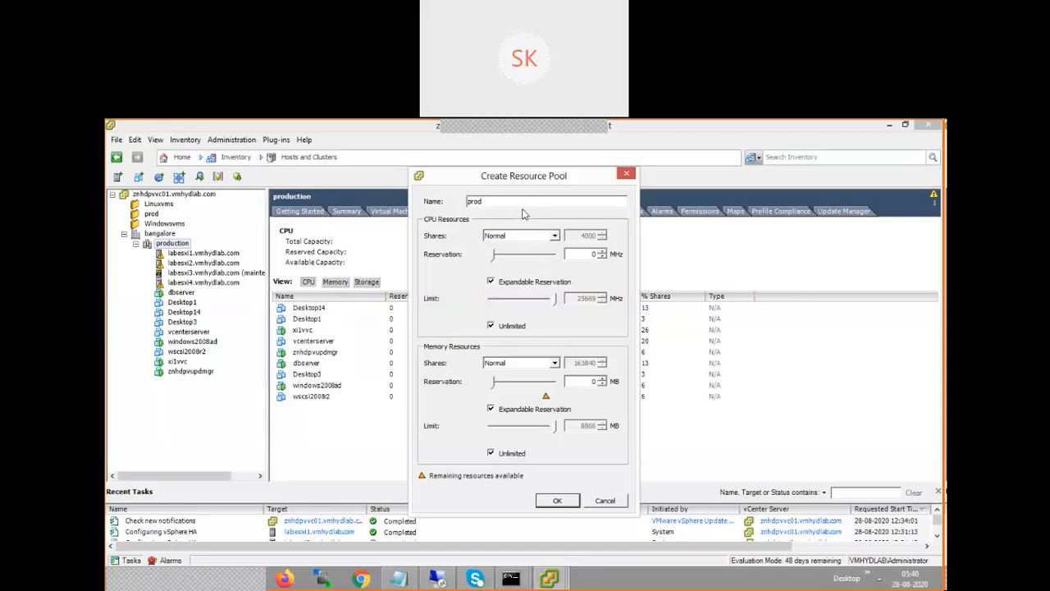
# Set the prod pool's CPU and memory shares to High and create the resource pool.
pyautogui.click(554, 237)
pyautogui.click(508, 263)
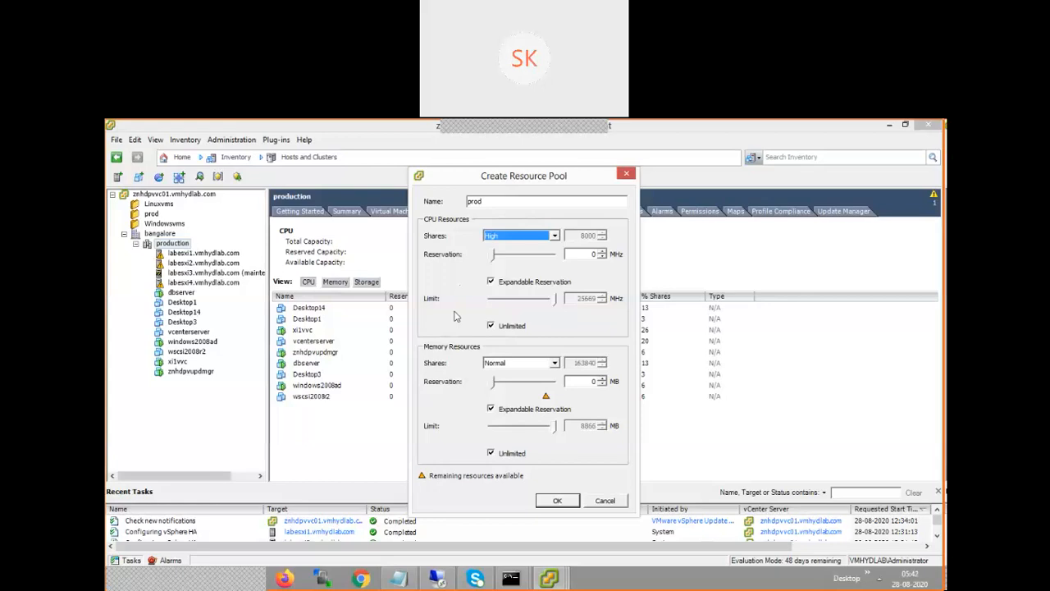
pyautogui.click(522, 365)
pyautogui.click(512, 391)
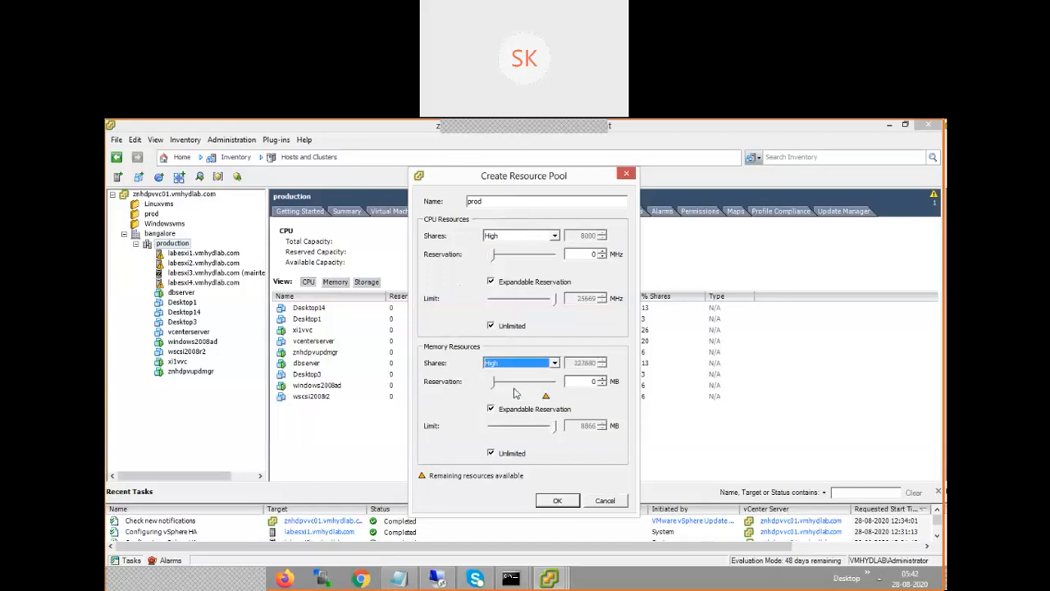
pyautogui.click(558, 500)
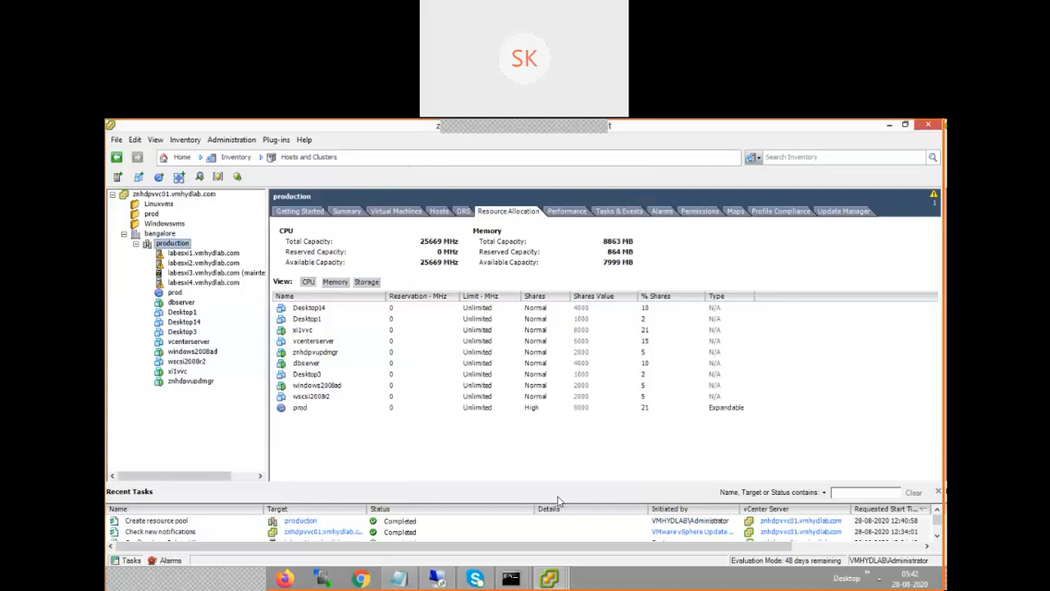
# Move the Desktop1 virtual machine into the prod resource pool.
pyautogui.click(176, 293)
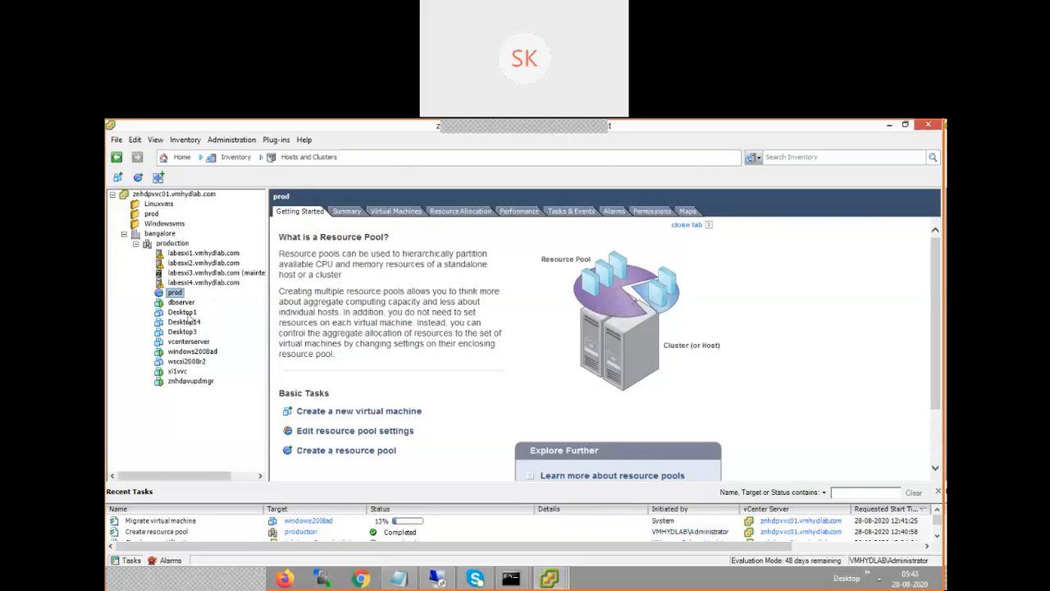
pyautogui.click(183, 313)
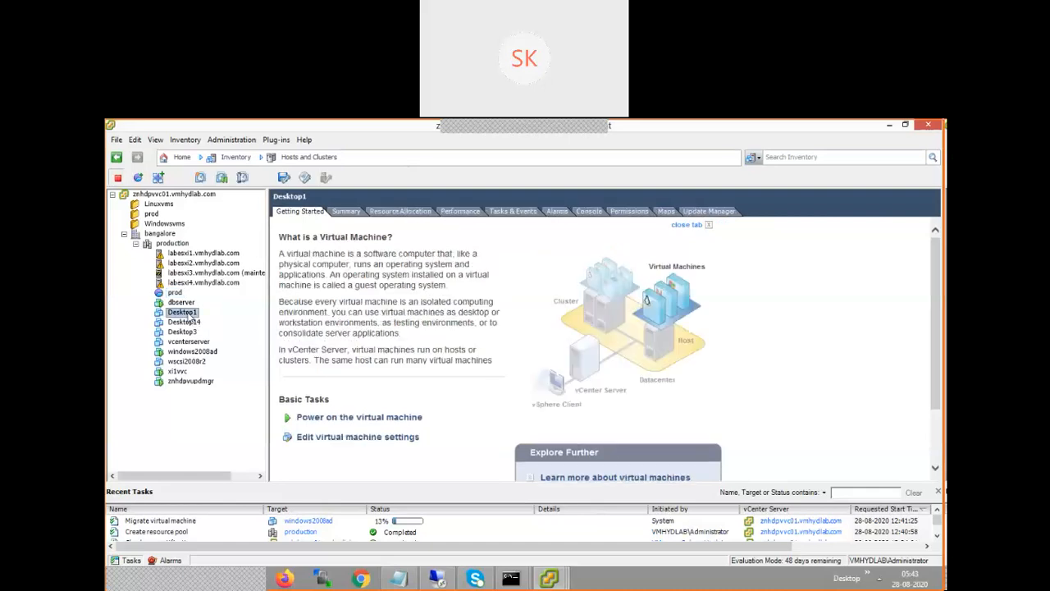
pyautogui.moveTo(191, 294); pyautogui.dragTo(181, 294)
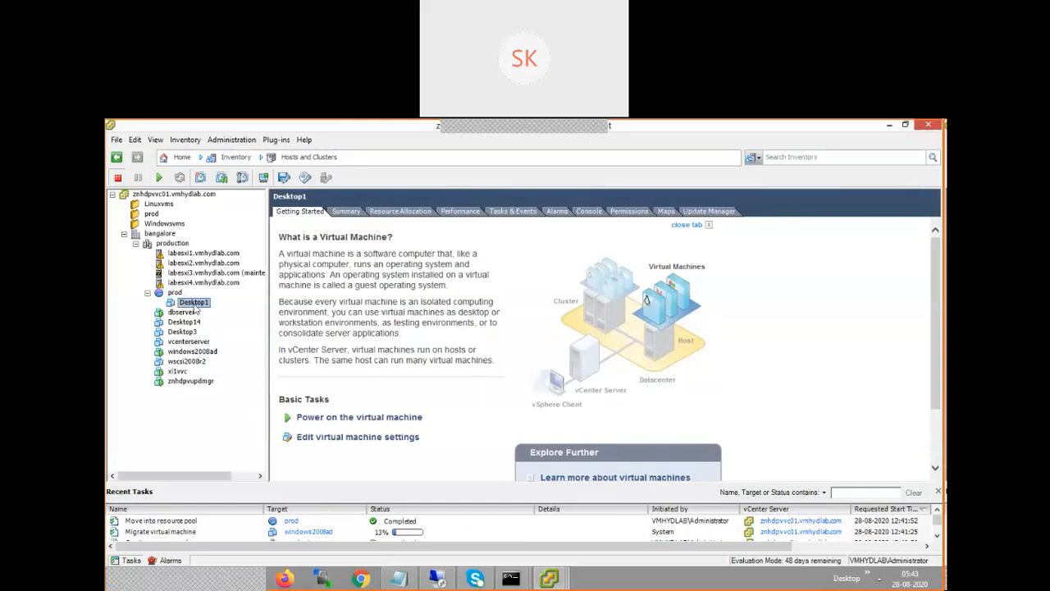
# Examine Desktop1's CPU shares, reservation and limit in its virtual machine properties and close them without saving.
pyautogui.rightClick(195, 303)
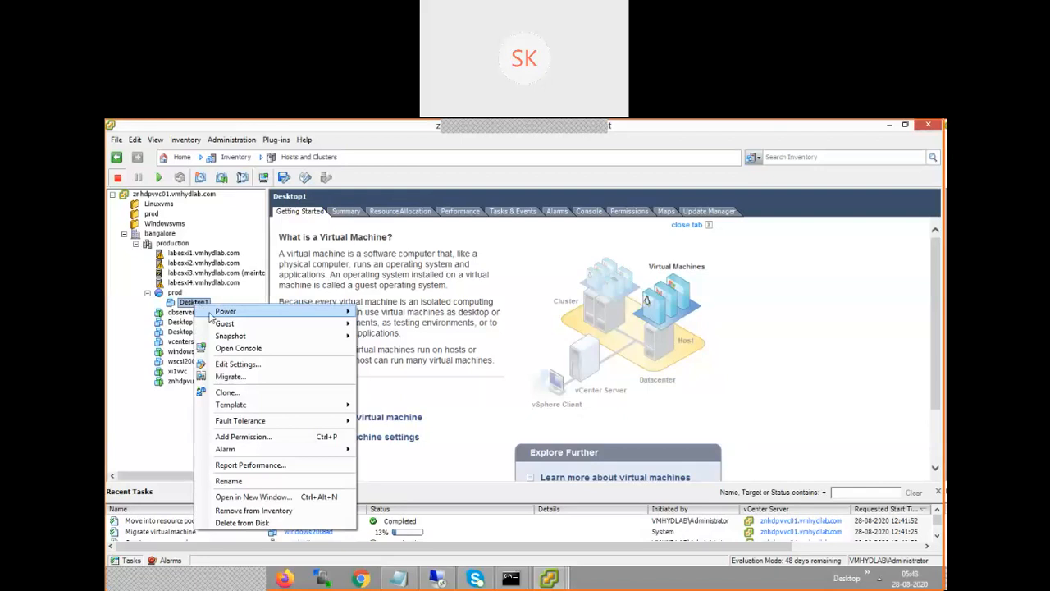
pyautogui.click(257, 369)
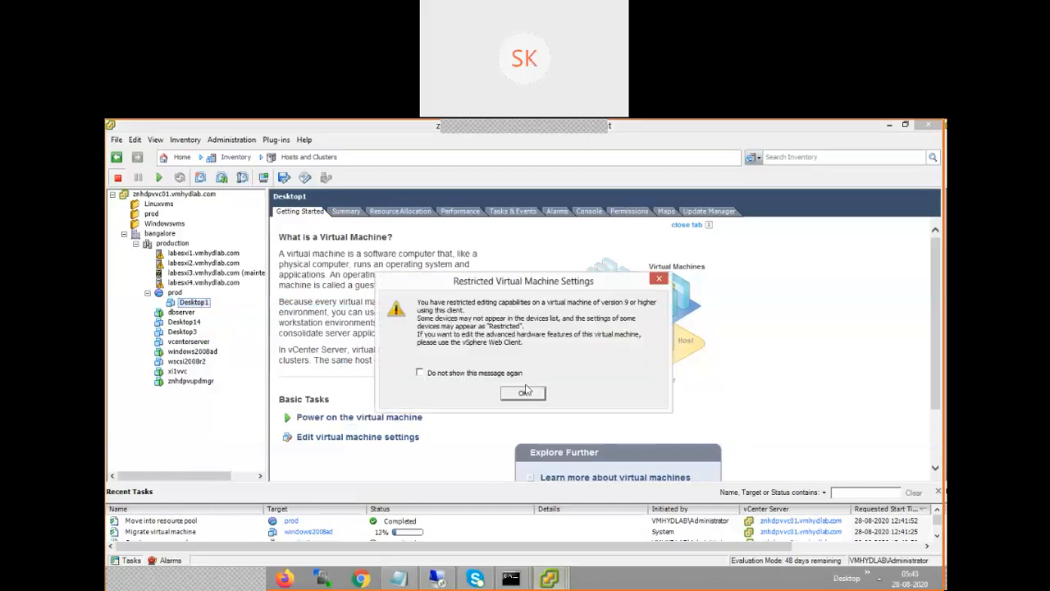
pyautogui.click(523, 394)
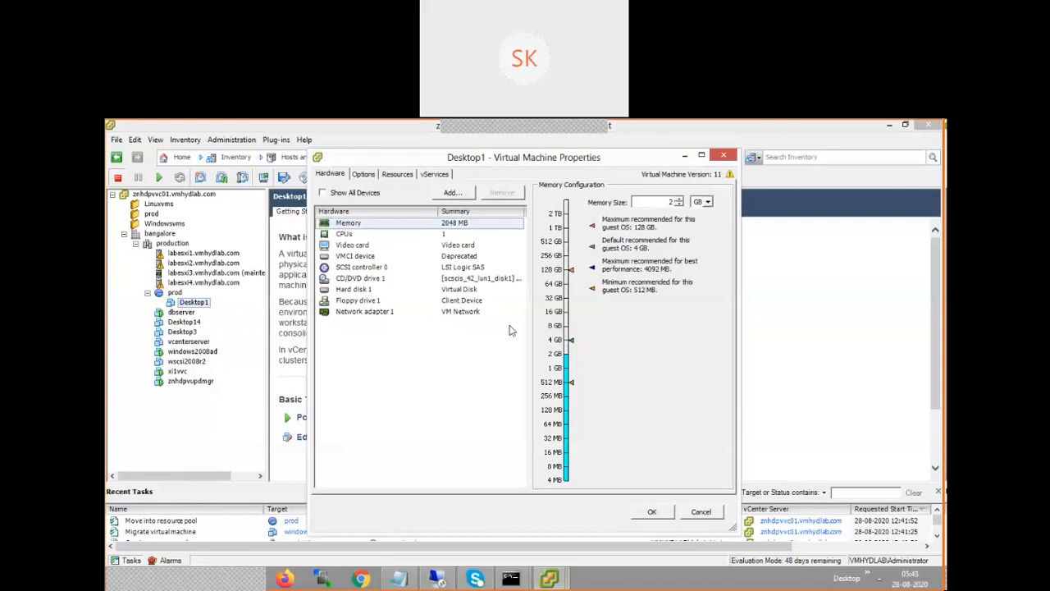
pyautogui.click(403, 176)
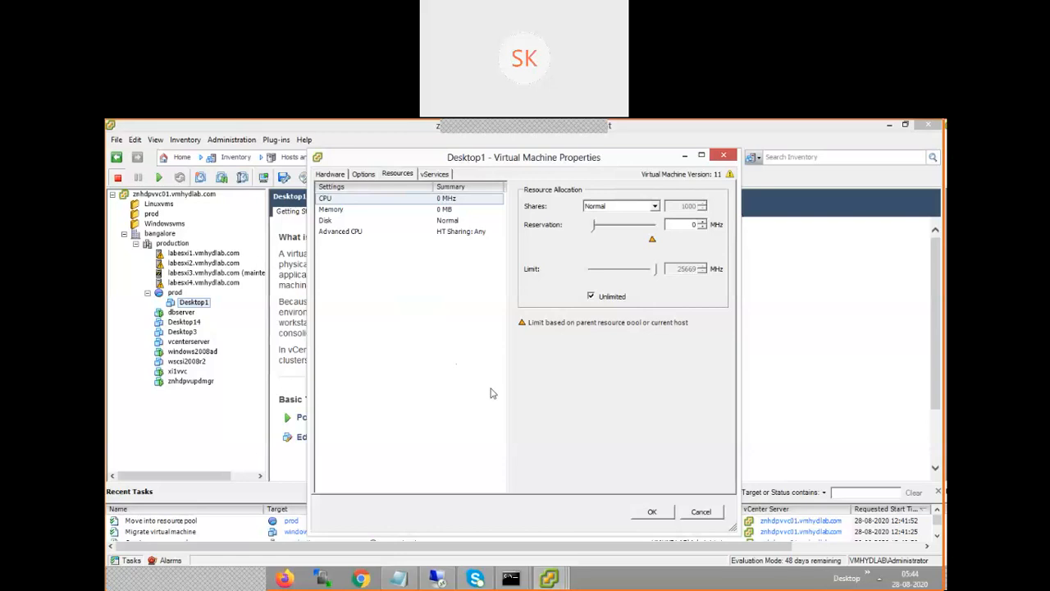
pyautogui.click(700, 512)
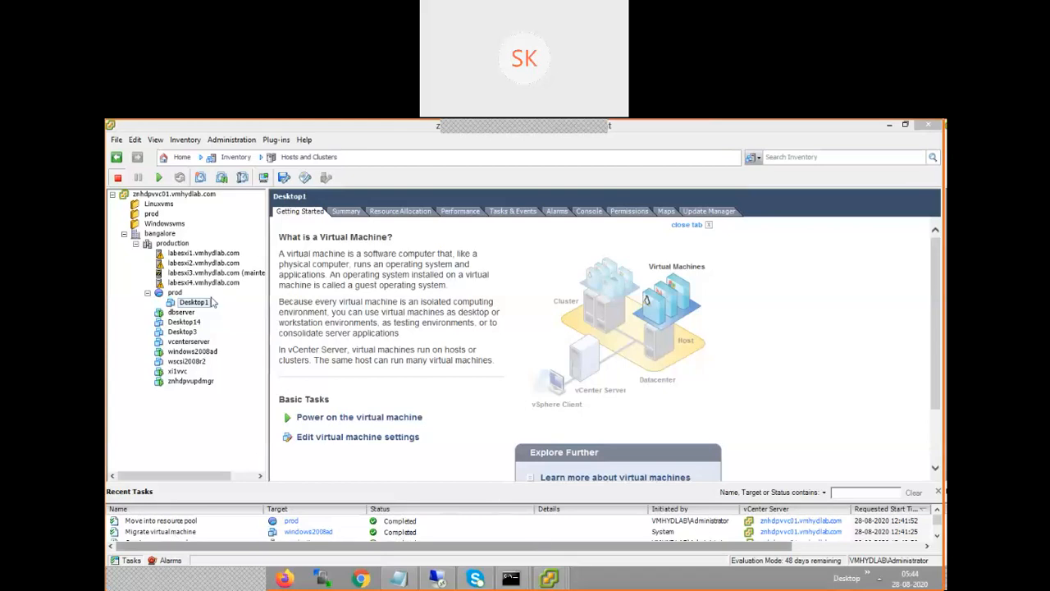
# Review the production cluster's resource allocation and the CPU and memory usage of its hosts.
pyautogui.click(176, 294)
pyautogui.click(176, 294)
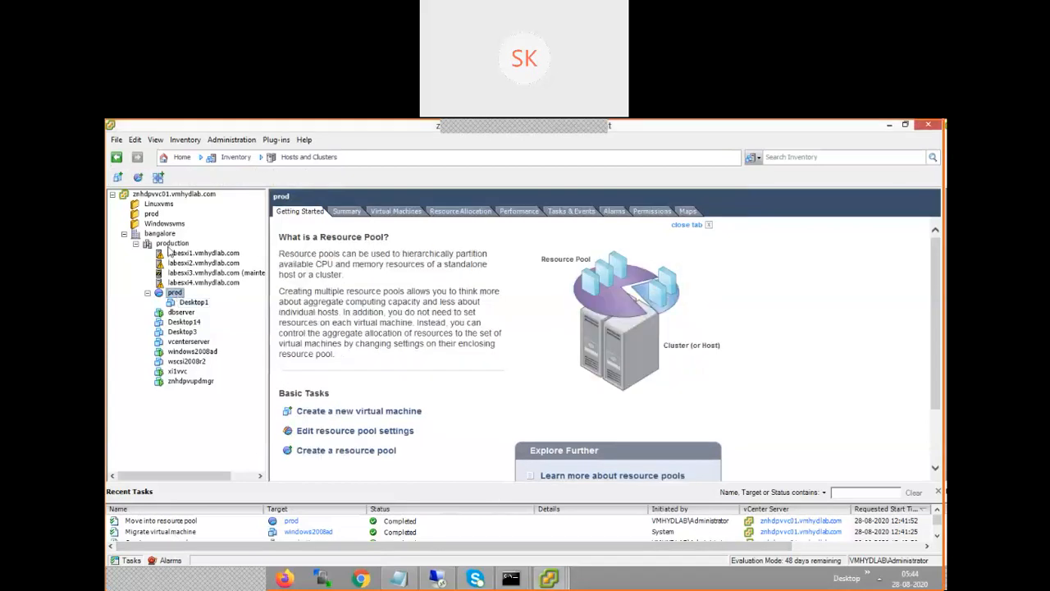
pyautogui.click(171, 244)
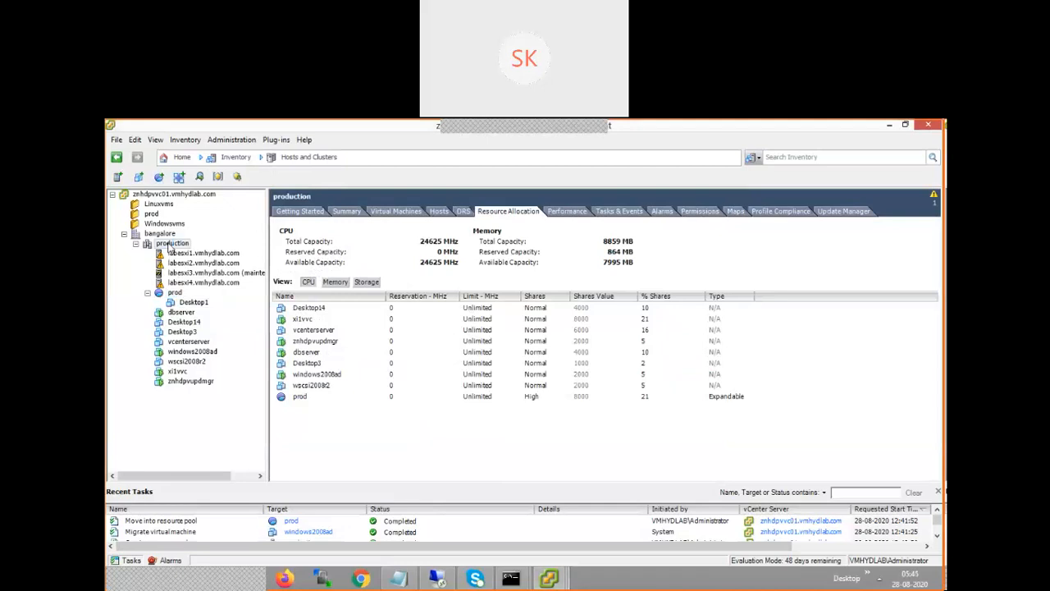
pyautogui.click(439, 211)
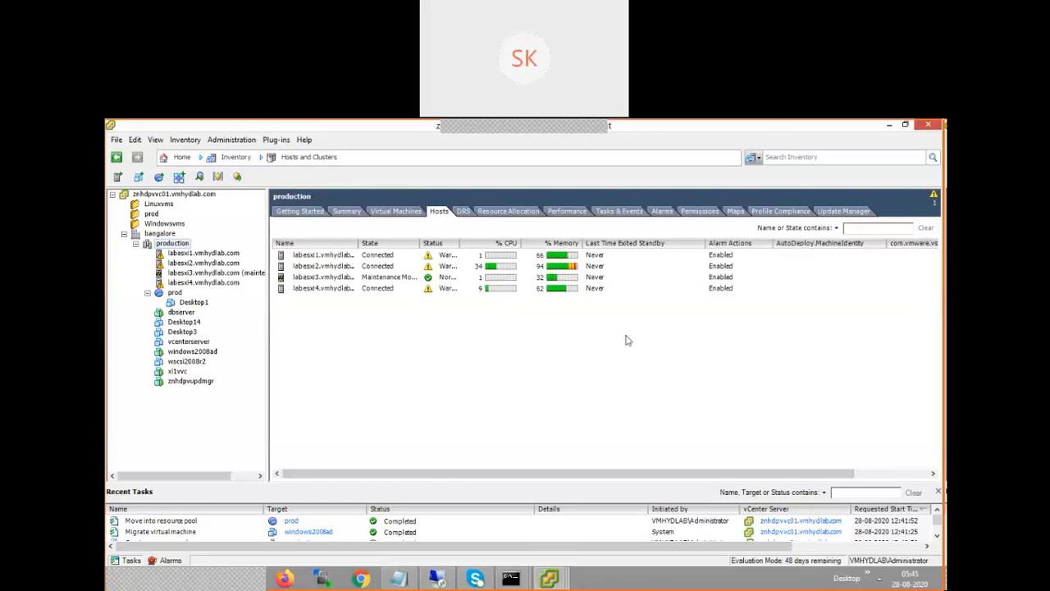
# Show the related events of the windows2008ad migration task in the production cluster's task history.
pyautogui.click(619, 212)
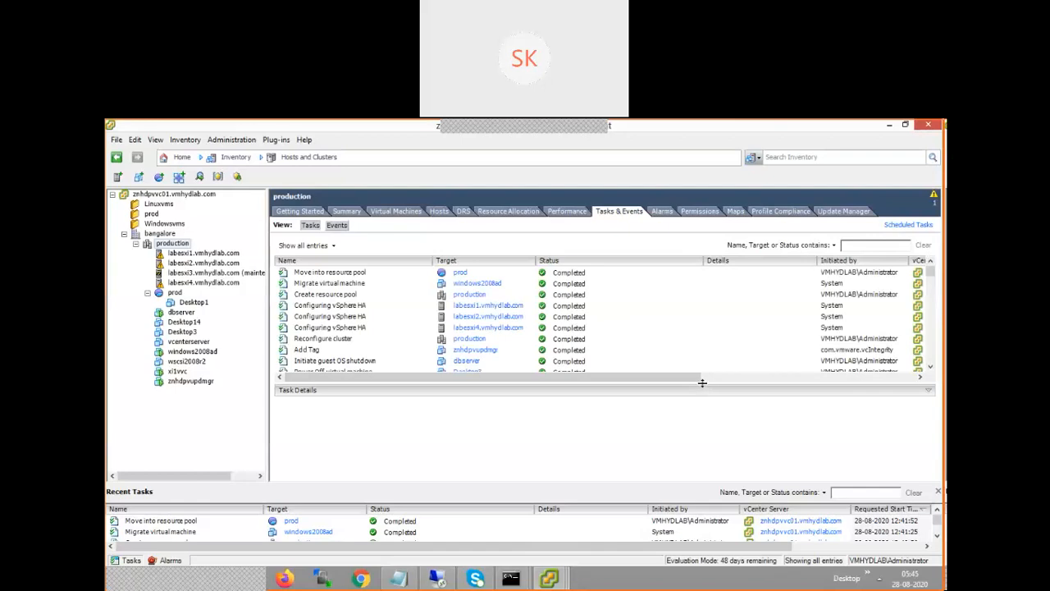
pyautogui.moveTo(703, 383); pyautogui.dragTo(703, 382)
pyautogui.click(344, 285)
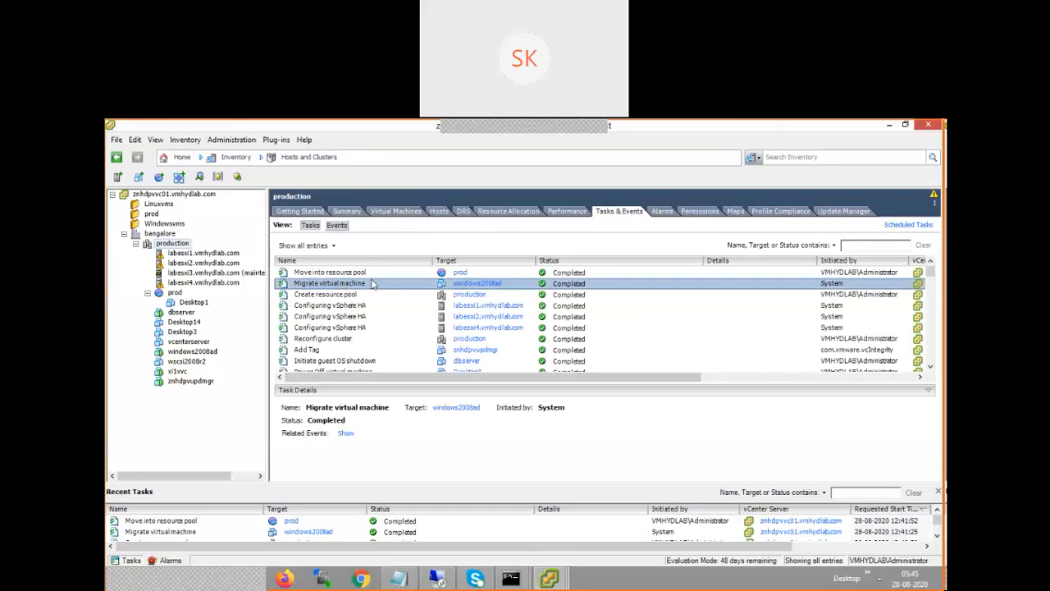
pyautogui.click(348, 433)
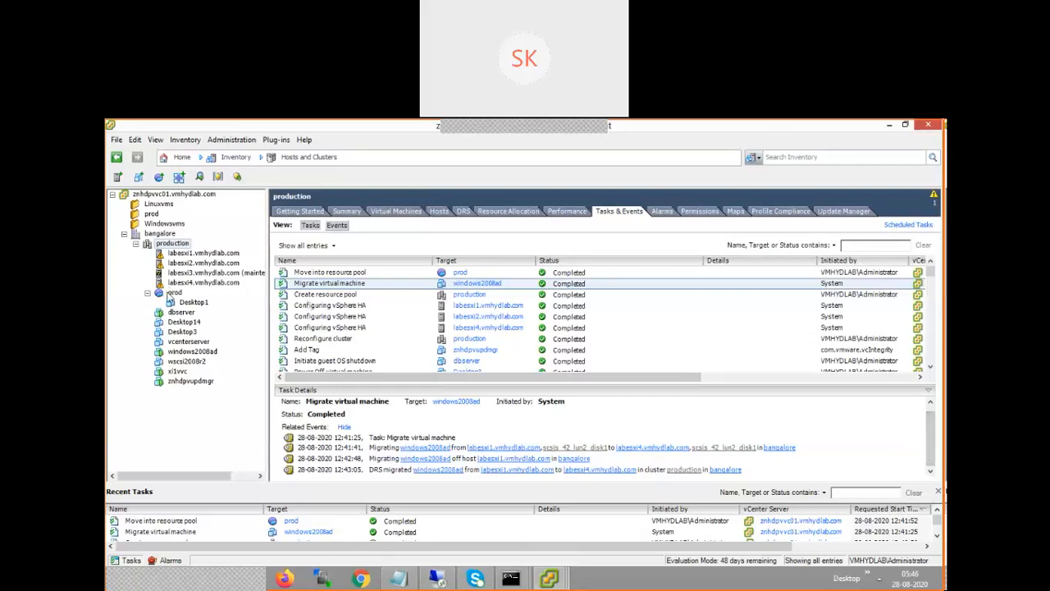
# Create a second resource pool named test in the production cluster, keeping the default Normal shares.
pyautogui.click(171, 293)
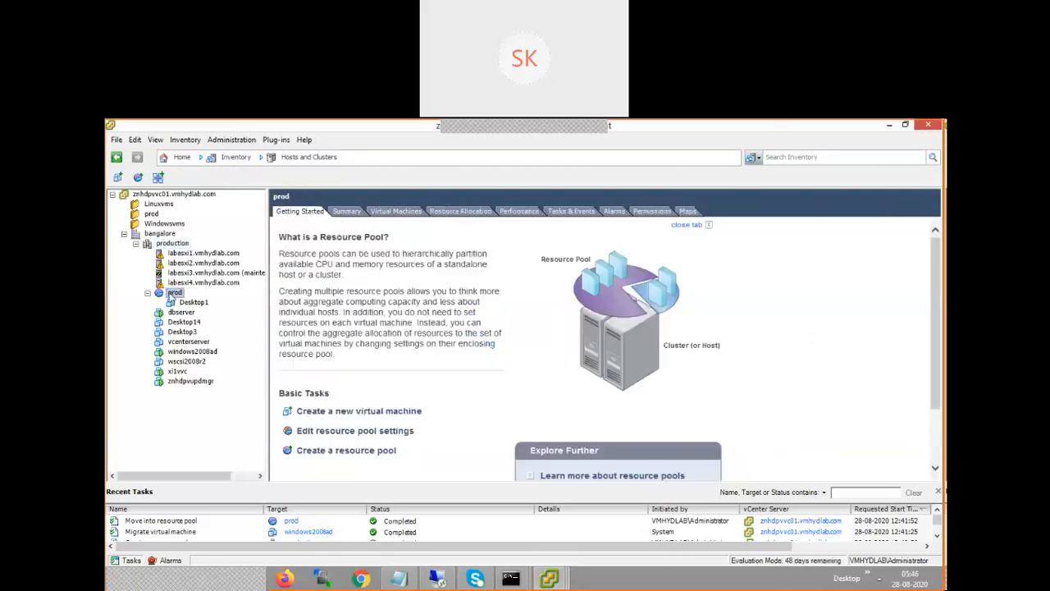
pyautogui.click(172, 242)
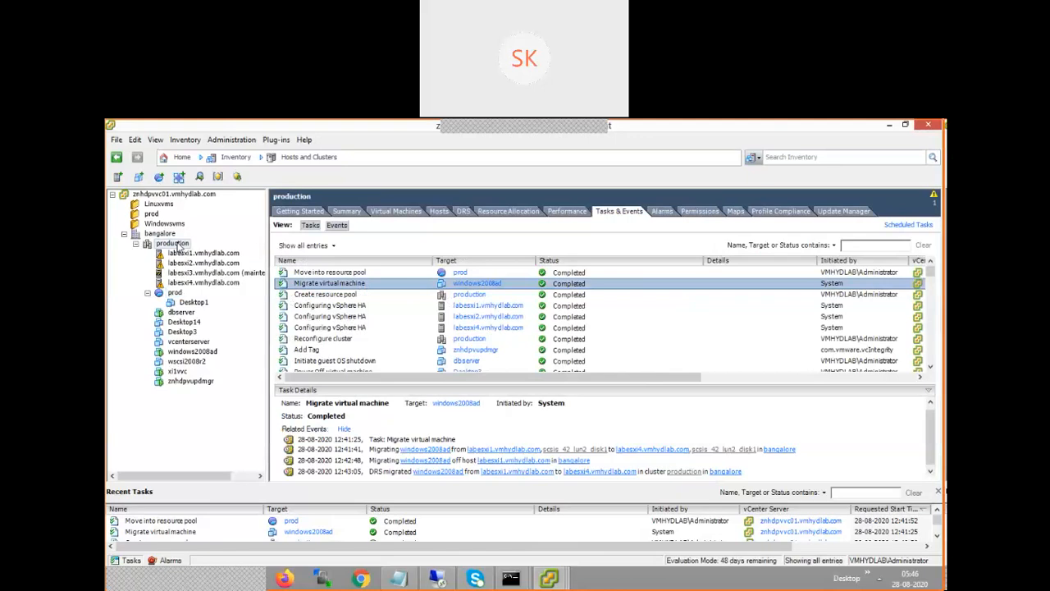
pyautogui.rightClick(179, 245)
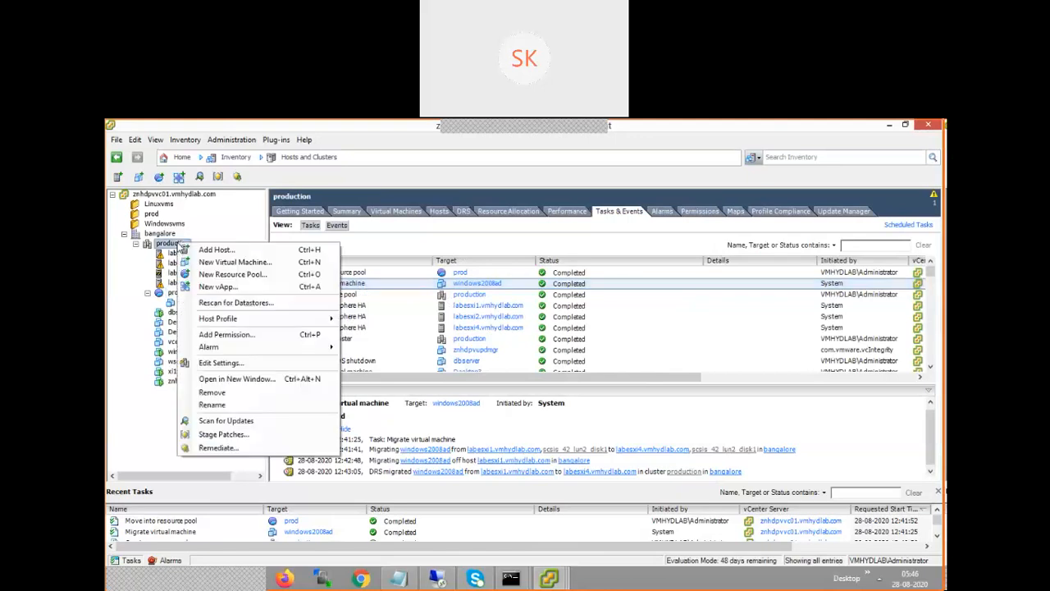
pyautogui.click(215, 275)
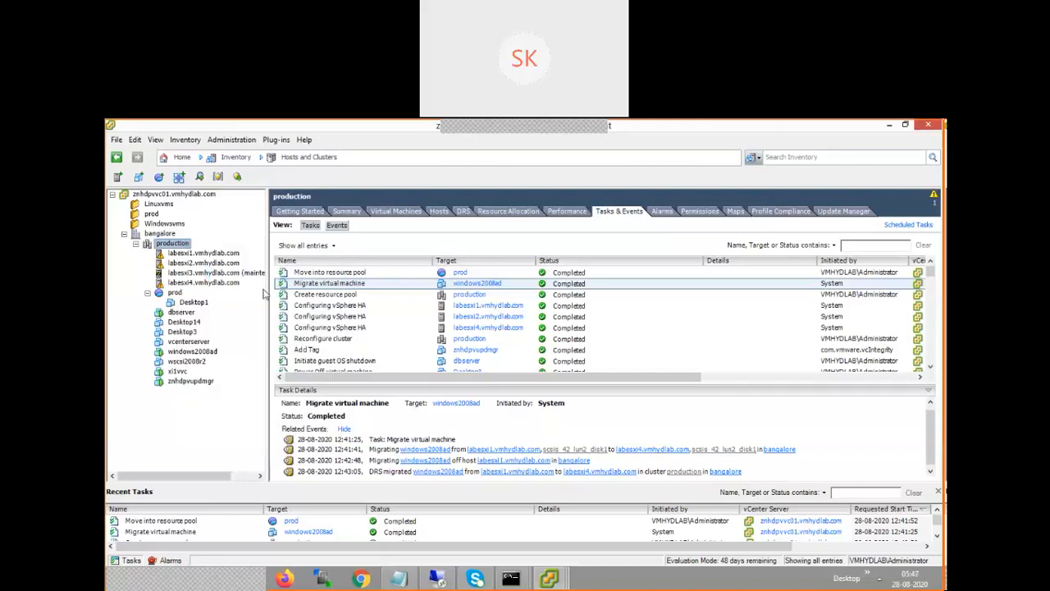
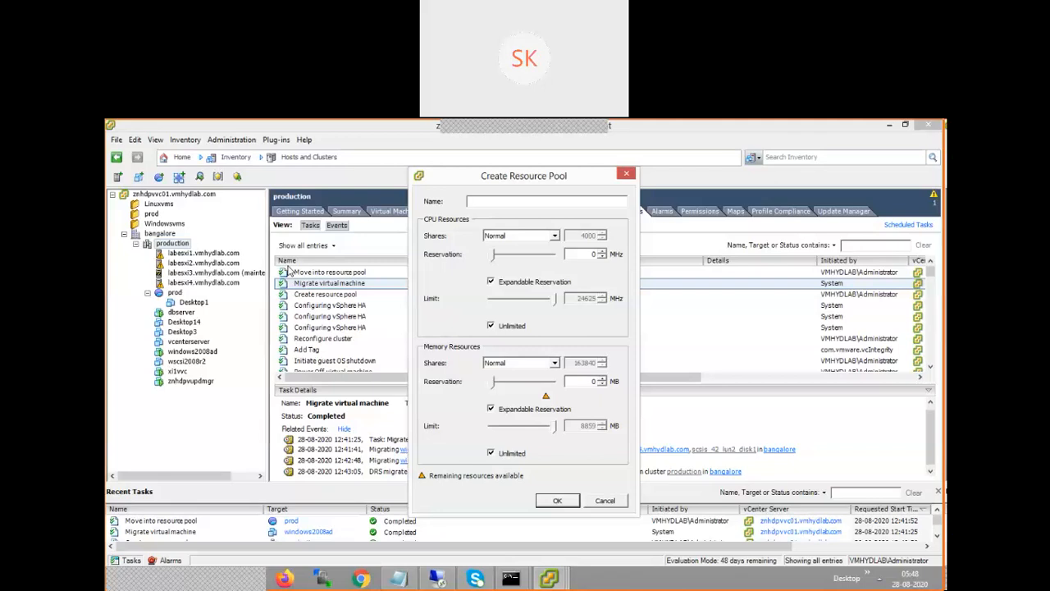
pyautogui.write('test')
pyautogui.click(558, 500)
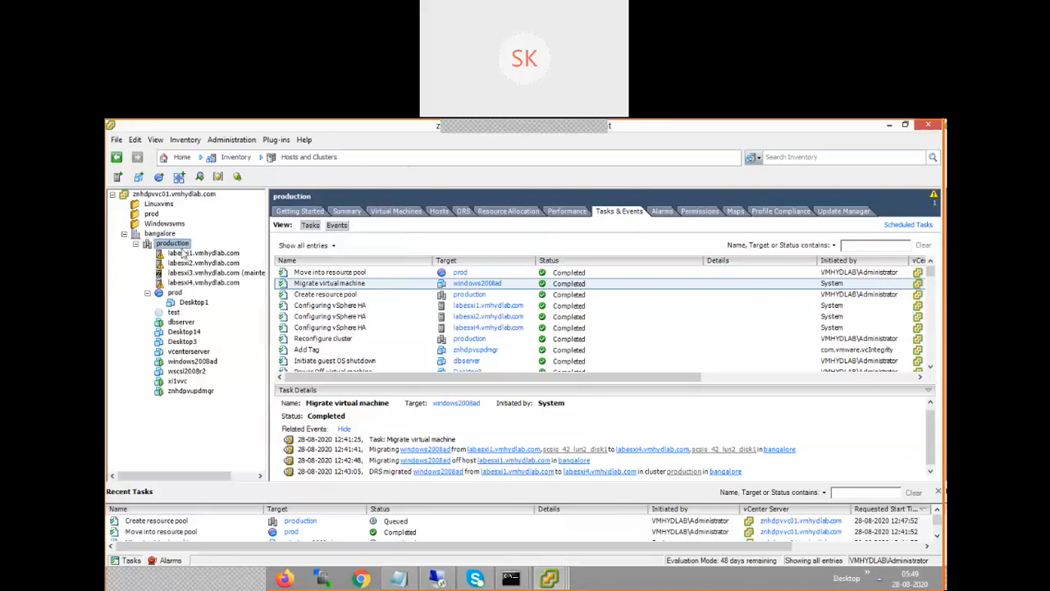
# Create a resource pool named dev in the production cluster with Low CPU and memory shares, and expand the test pool.
pyautogui.rightClick(182, 245)
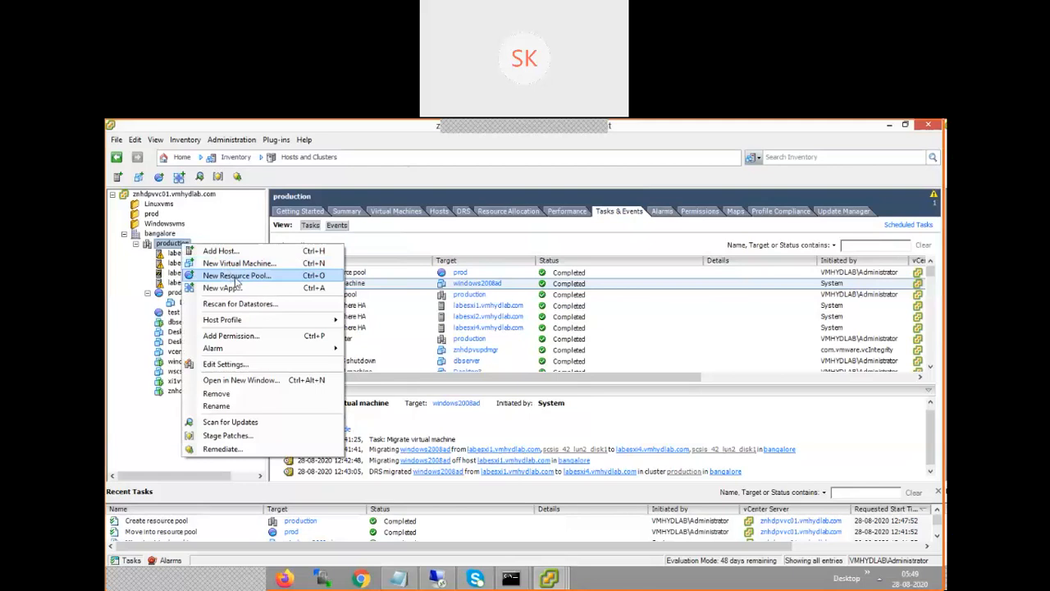
pyautogui.click(236, 279)
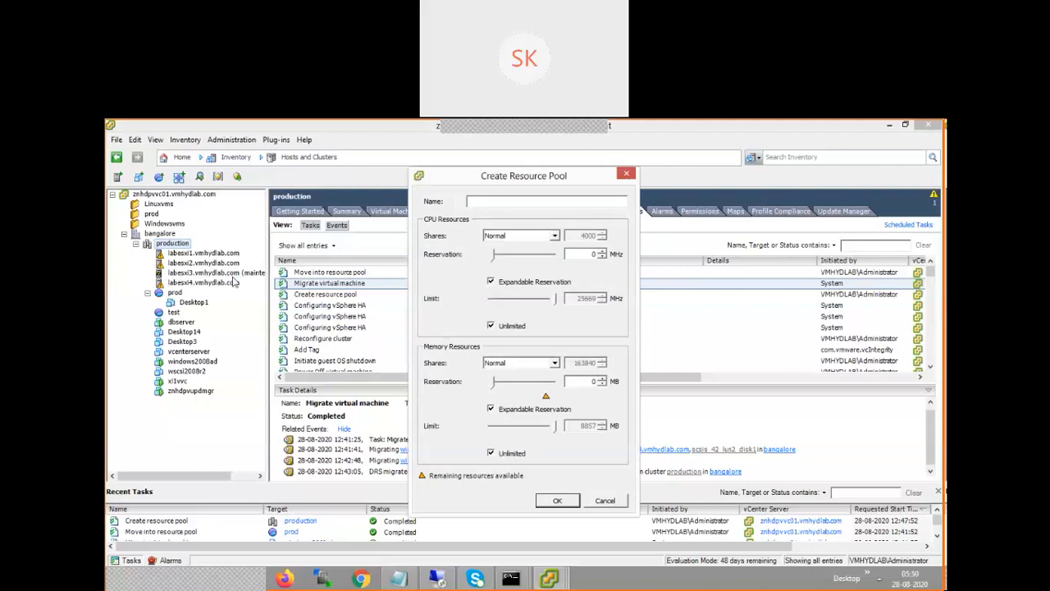
pyautogui.write('dev')
pyautogui.click(520, 237)
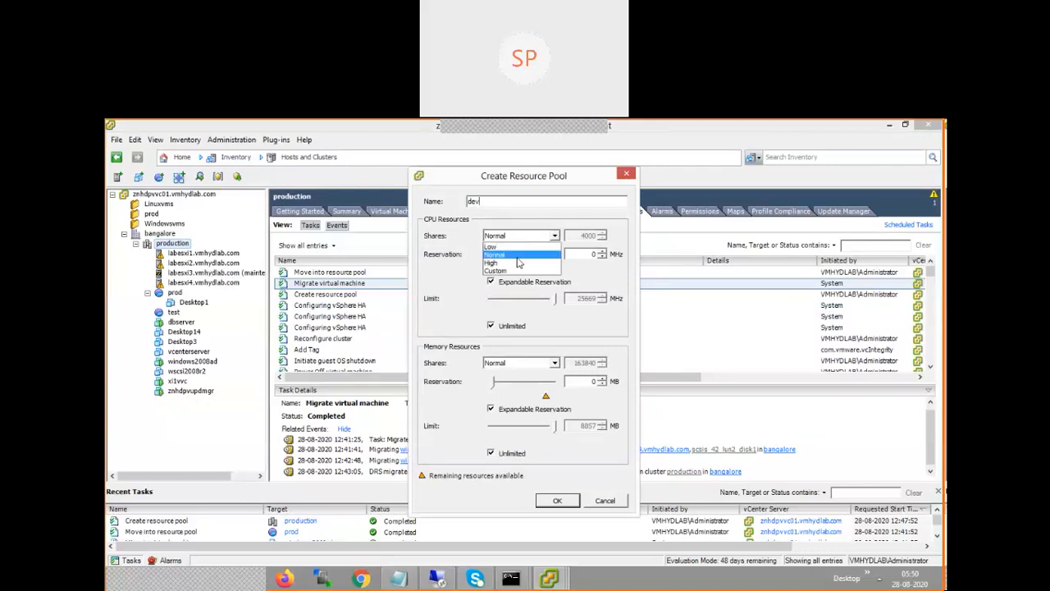
pyautogui.click(515, 246)
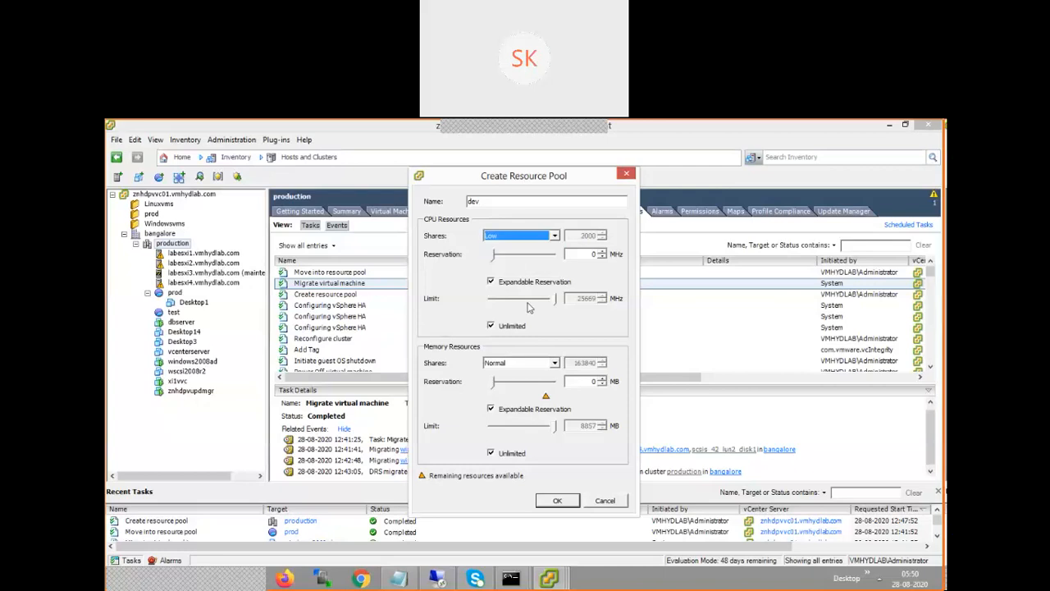
pyautogui.click(532, 363)
pyautogui.click(528, 375)
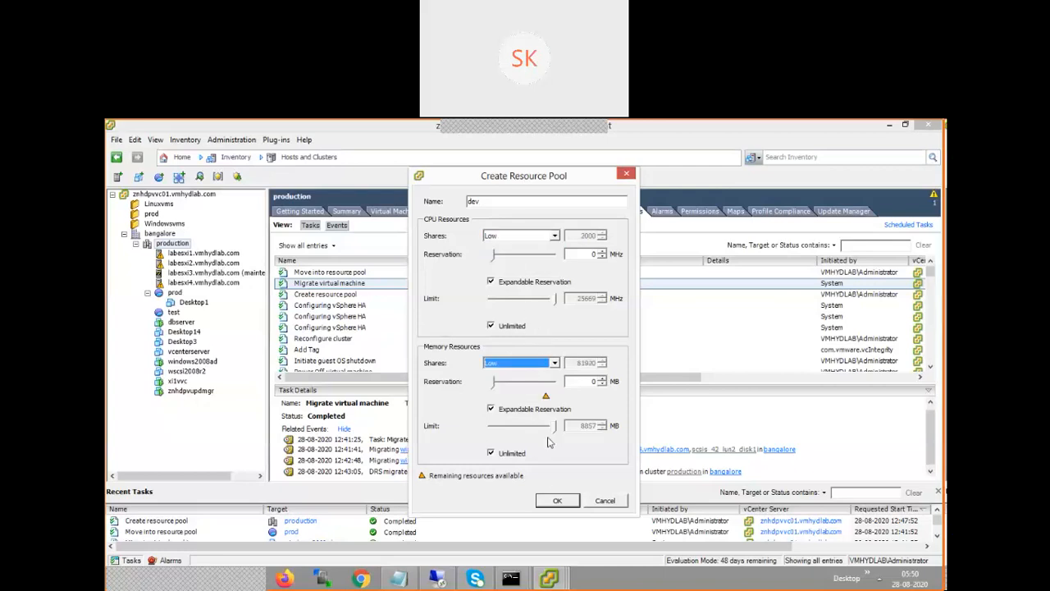
pyautogui.click(558, 503)
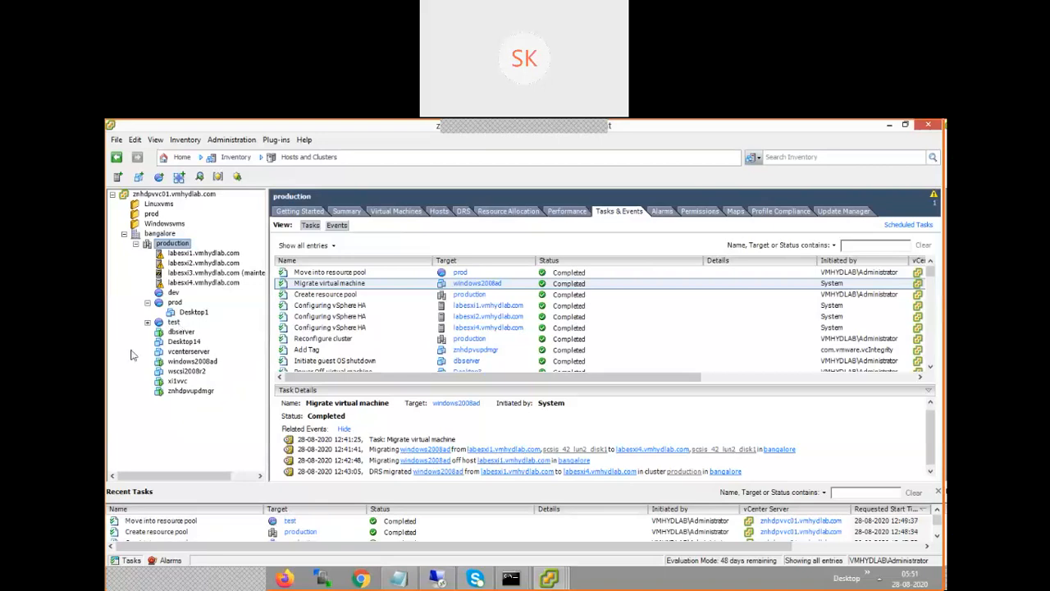
pyautogui.click(148, 322)
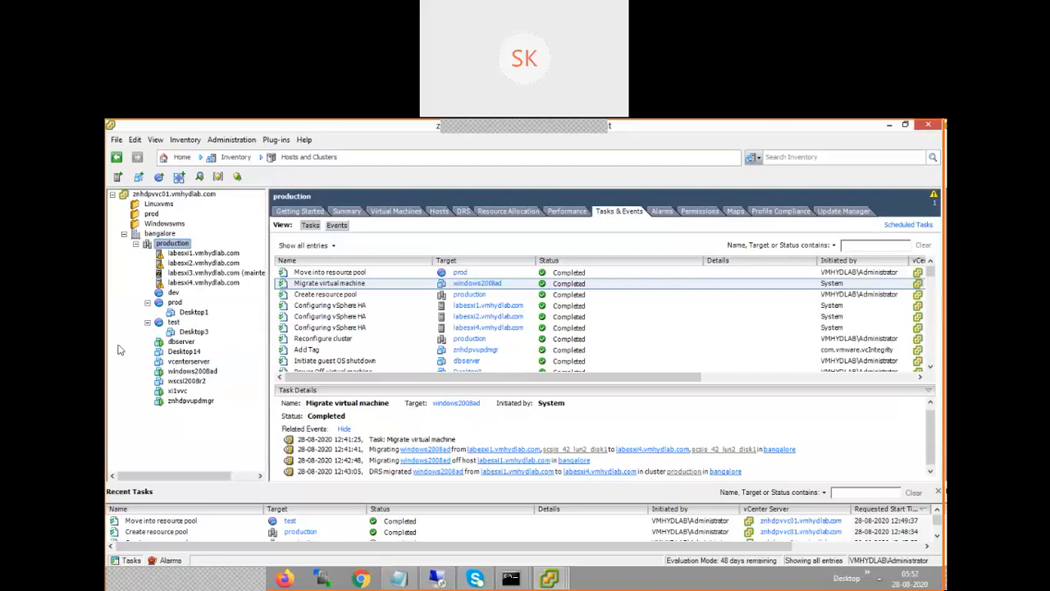
# Turn off vSphere DRS on the production cluster and accept the removal of all its resource pools.
pyautogui.rightClick(188, 246)
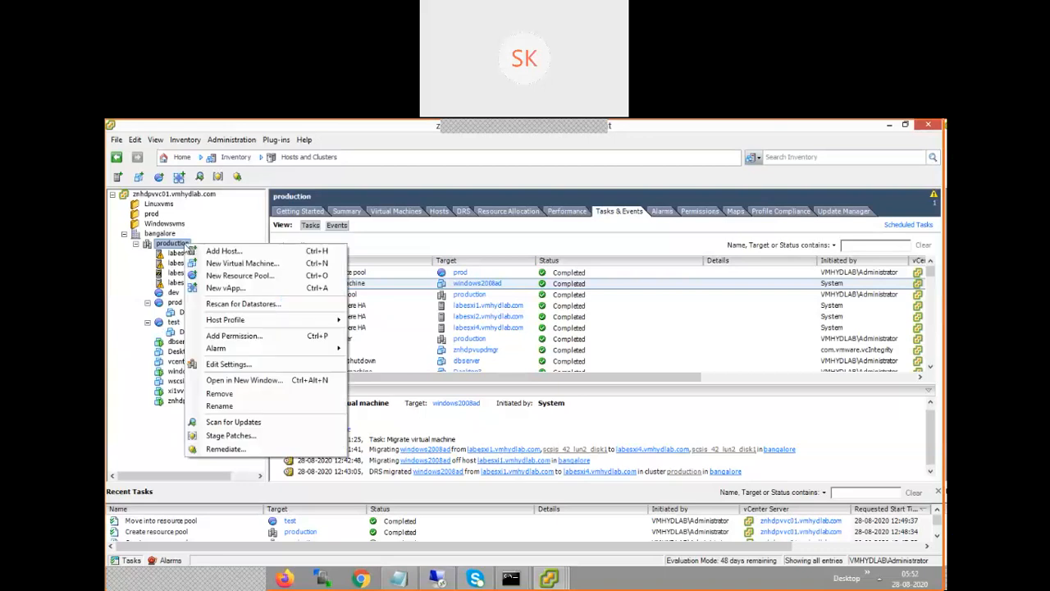
pyautogui.click(261, 369)
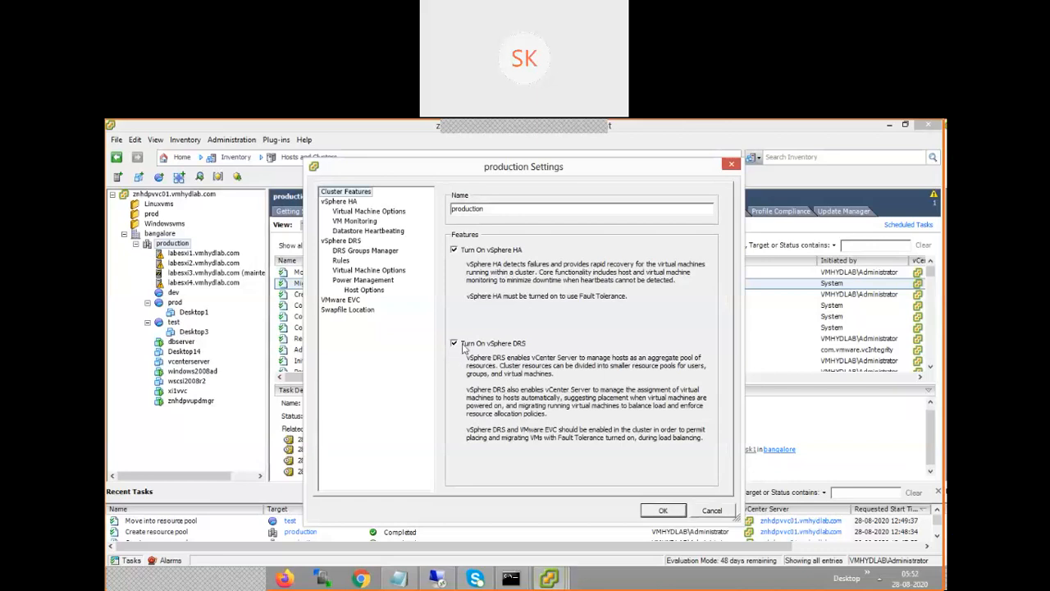
pyautogui.click(465, 347)
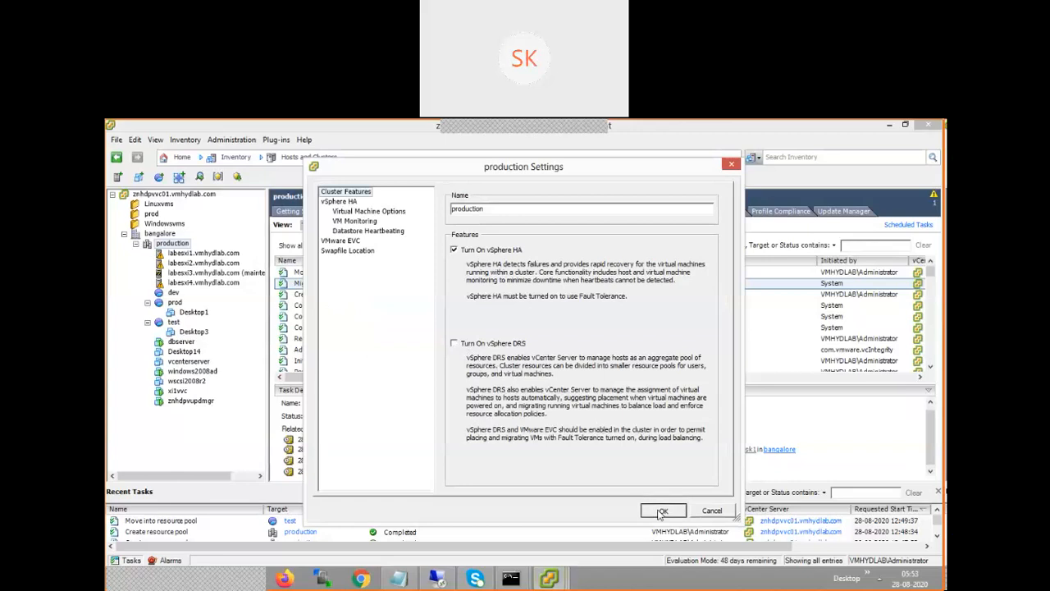
pyautogui.click(662, 511)
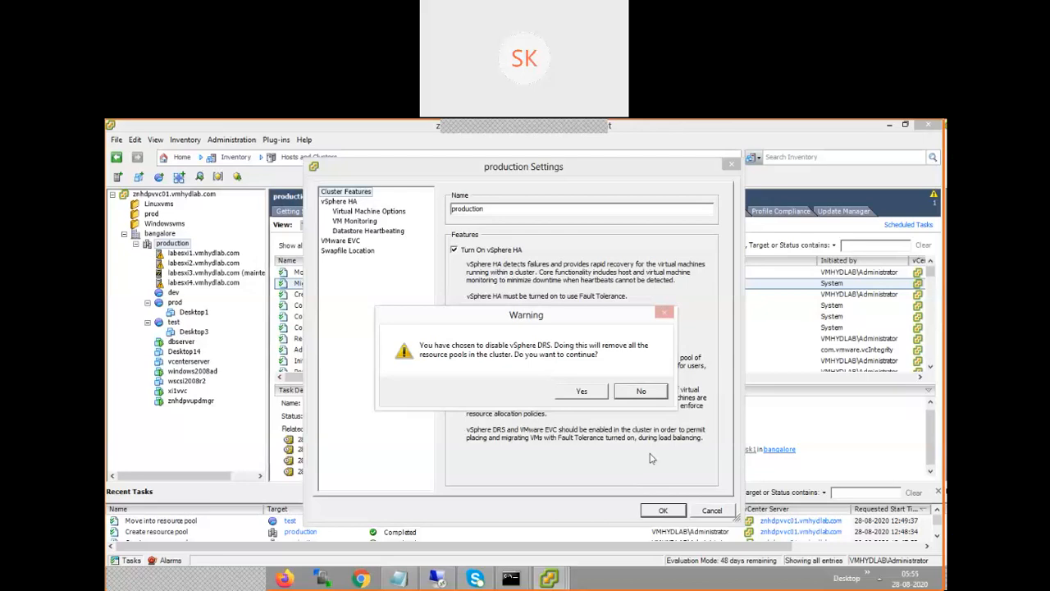
pyautogui.click(592, 392)
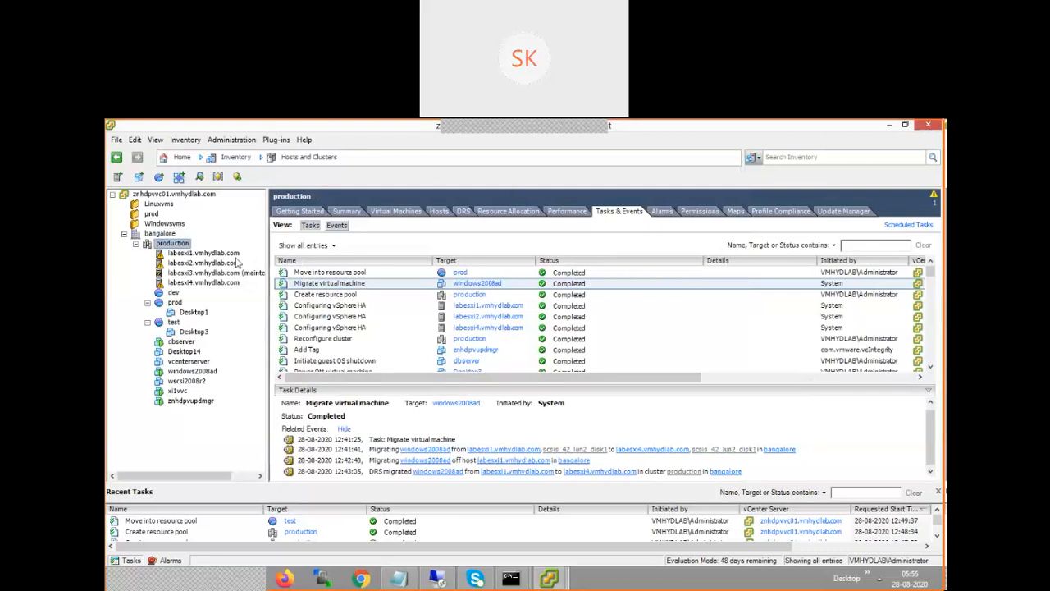
# Show the performance chart of host labesxi1.vmhydlab.com for CPU over the past day.
pyautogui.click(209, 255)
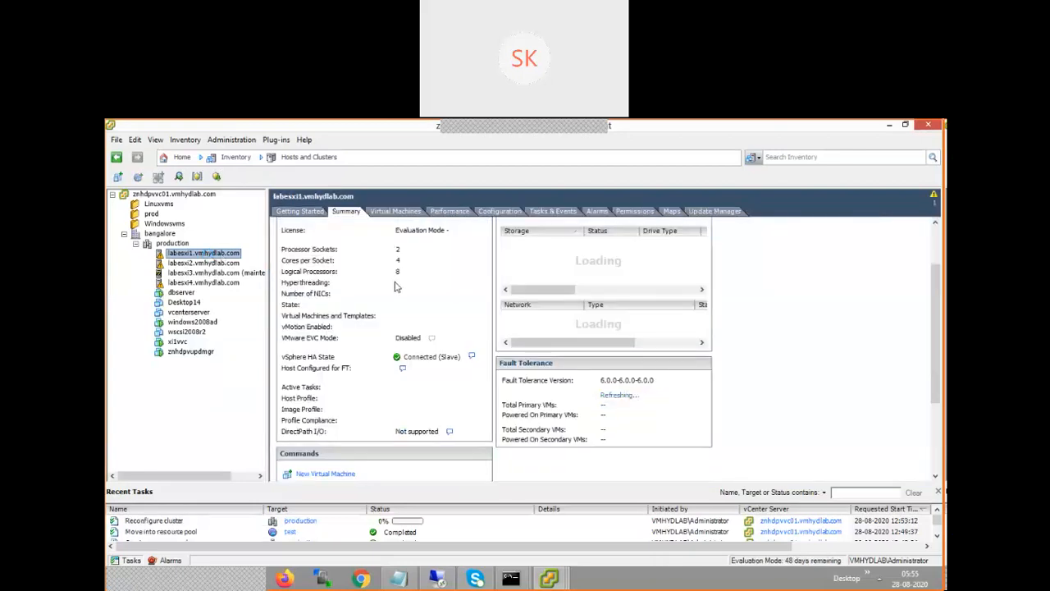
pyautogui.click(451, 213)
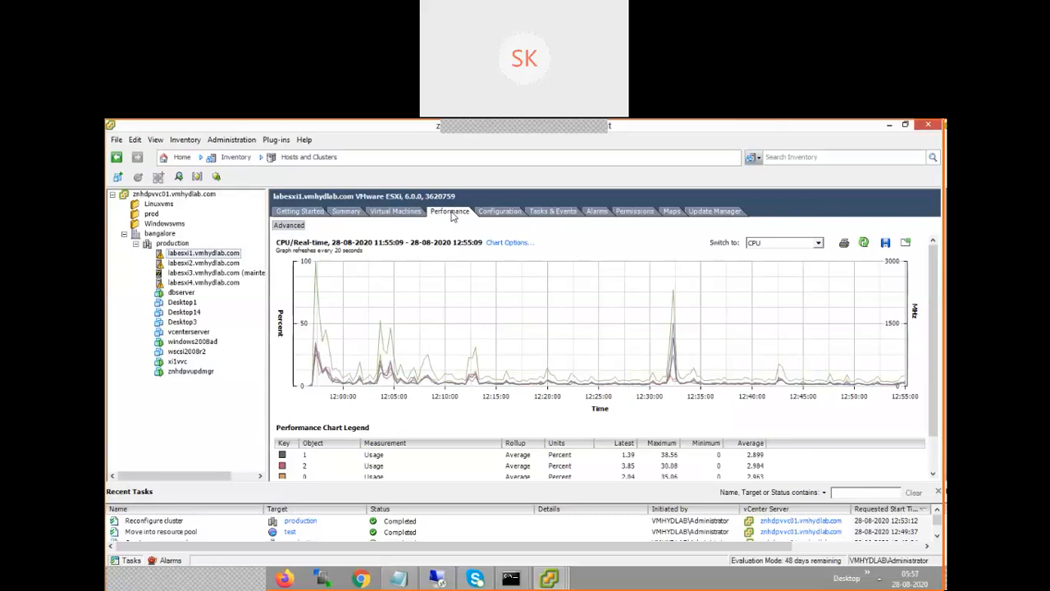
pyautogui.click(498, 243)
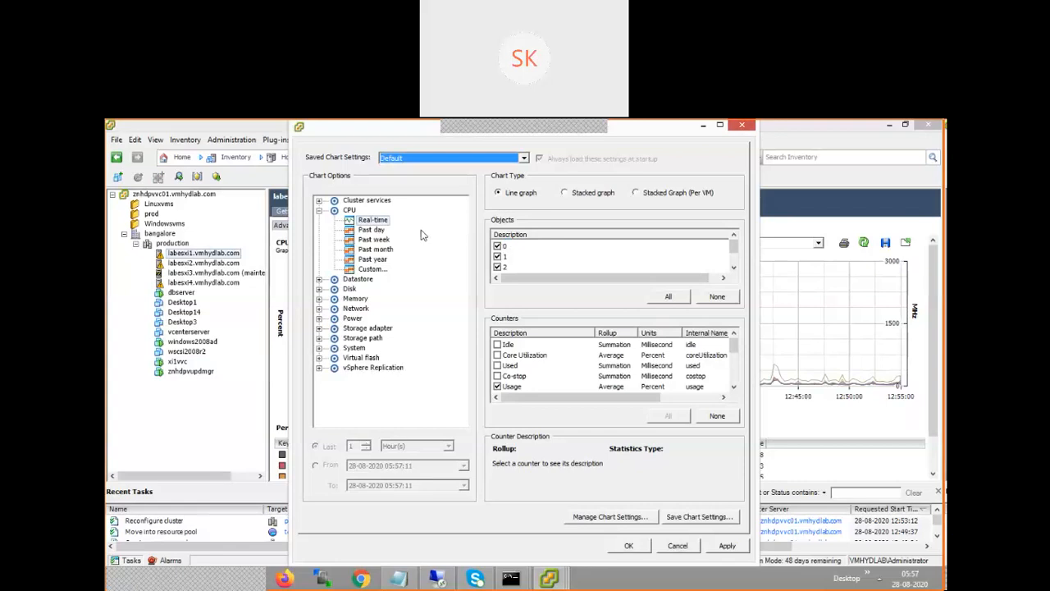
pyautogui.click(380, 233)
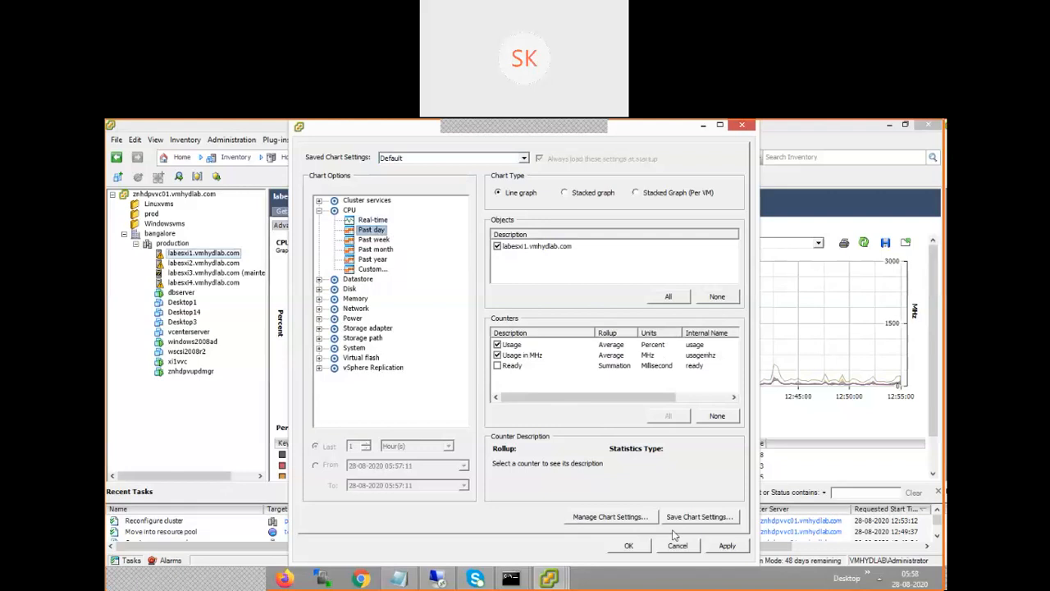
pyautogui.click(630, 546)
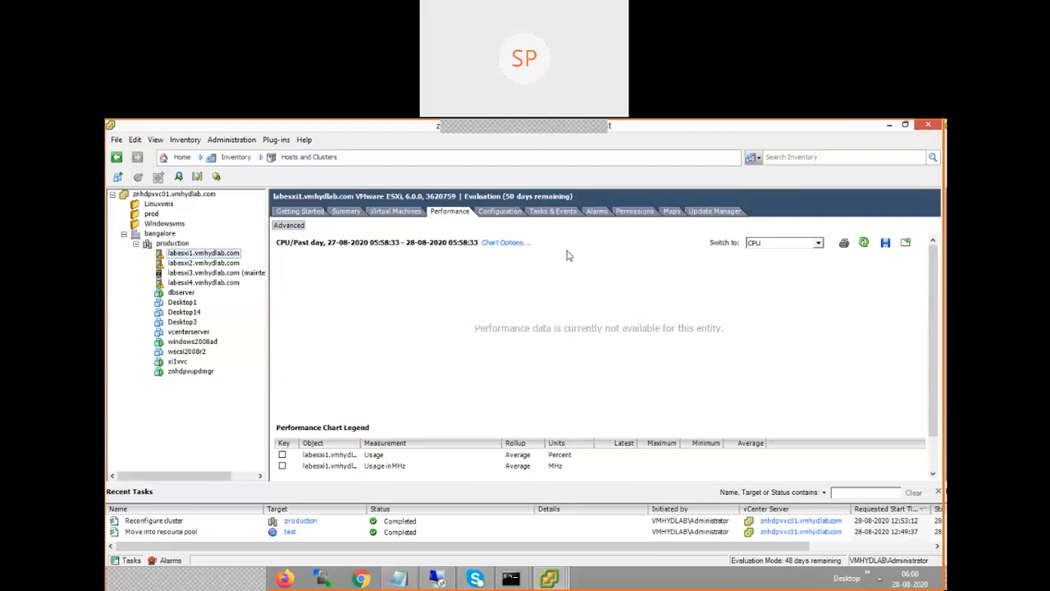
# Switch the host's CPU chart options to a custom time range defined by From and To dates.
pyautogui.click(505, 242)
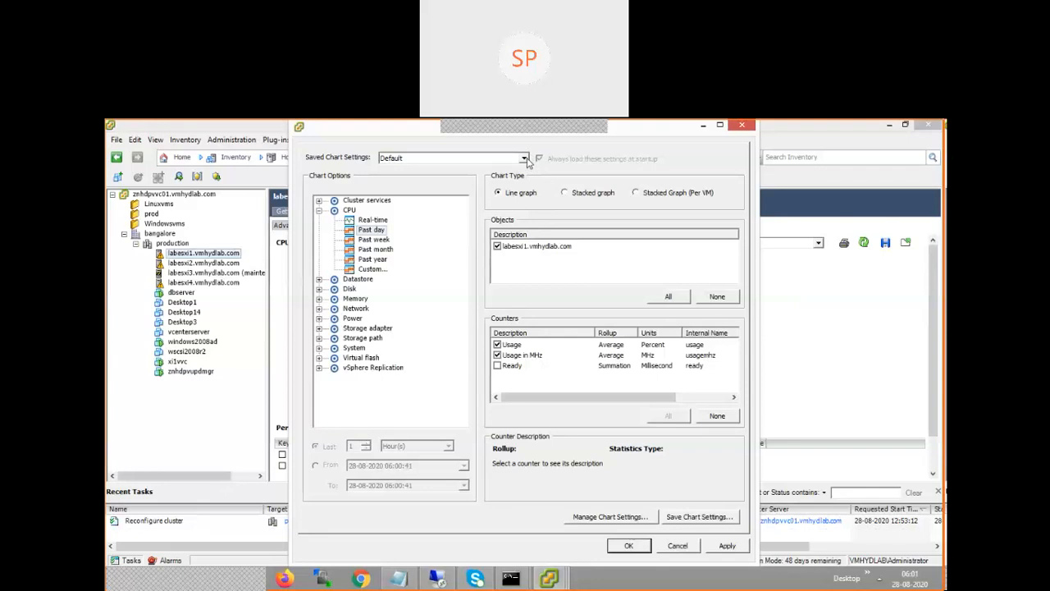
pyautogui.click(523, 157)
pyautogui.click(418, 268)
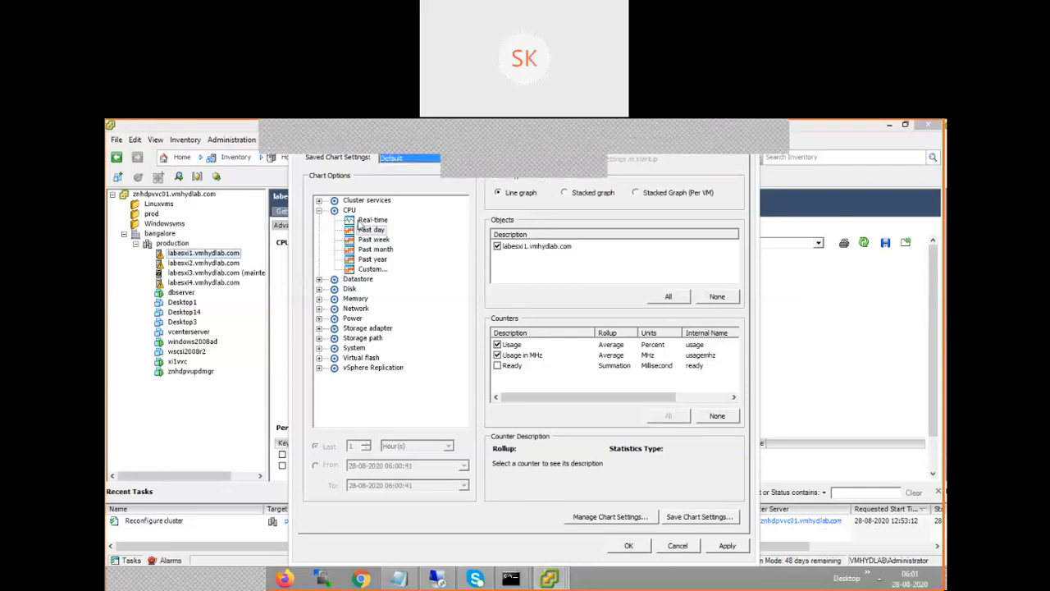
pyautogui.click(373, 271)
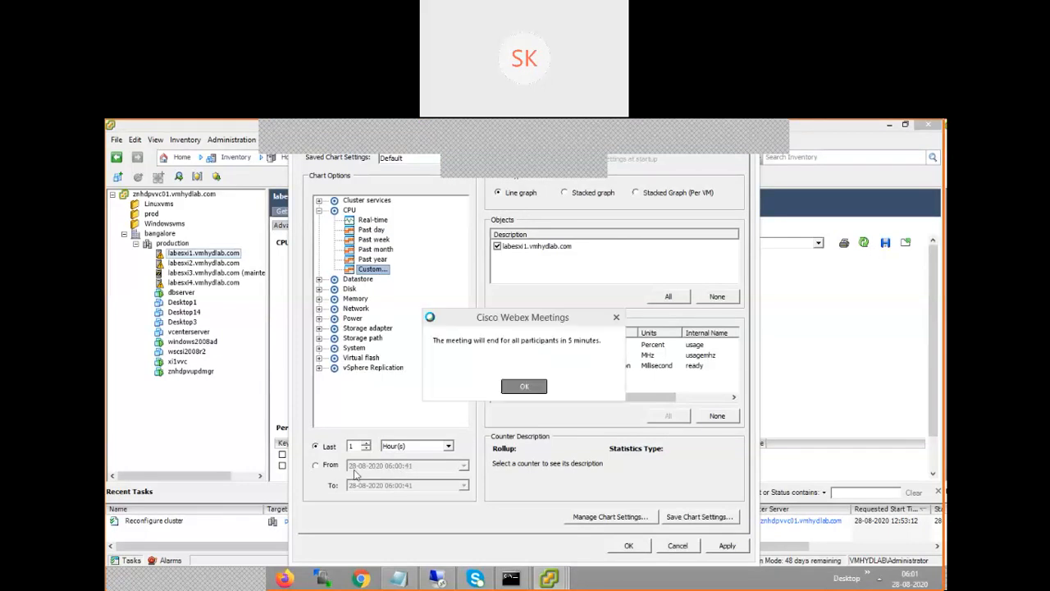
pyautogui.click(522, 387)
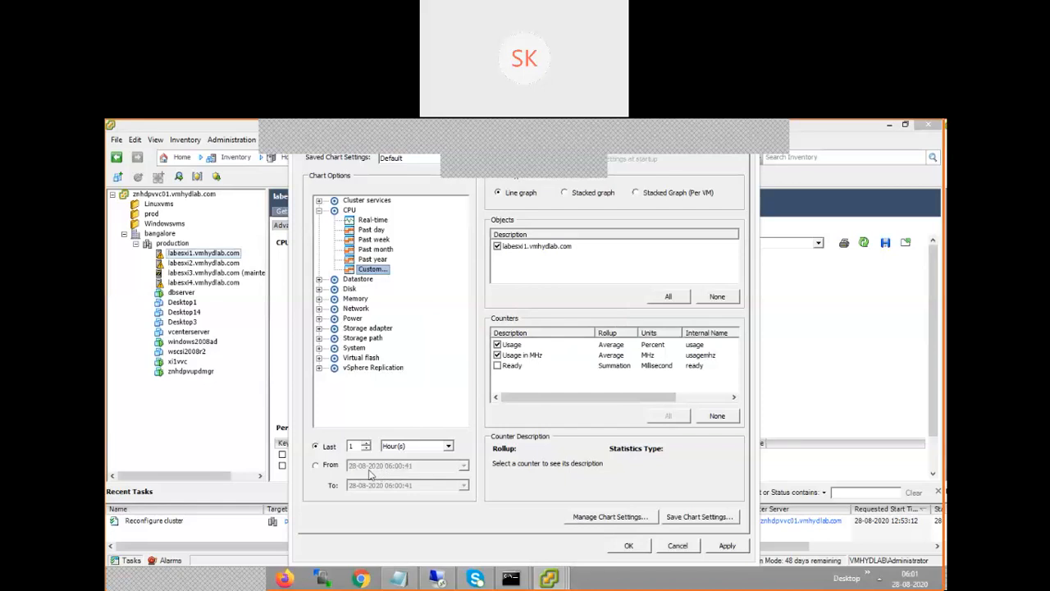
pyautogui.click(328, 466)
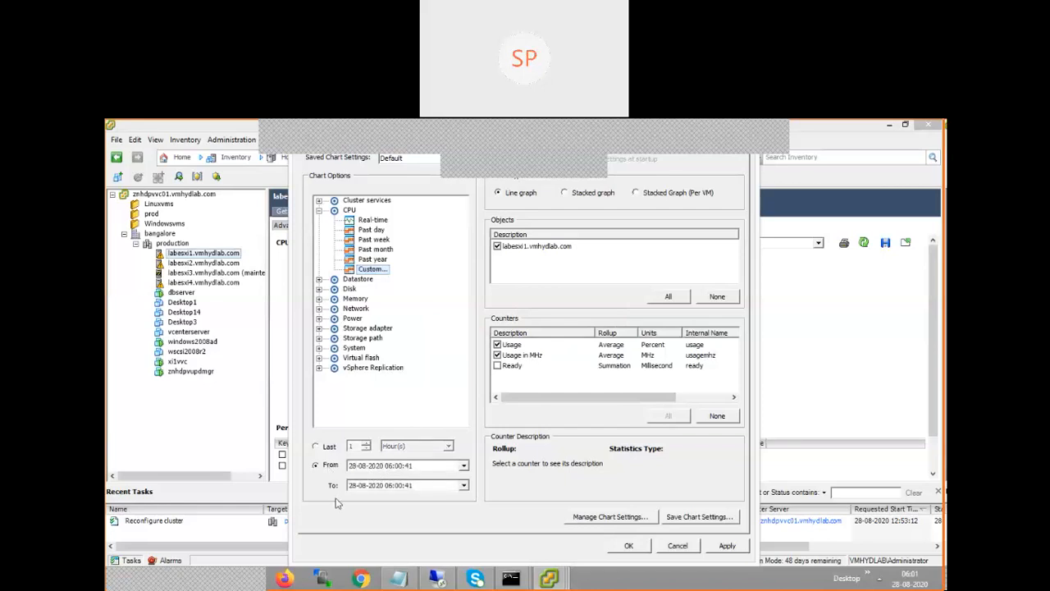